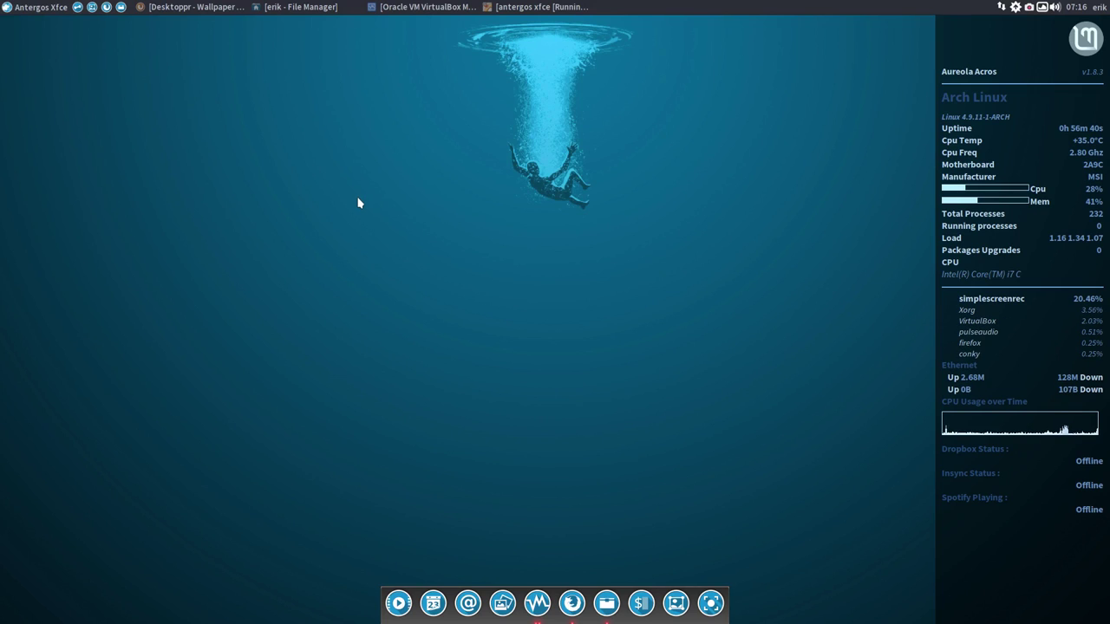
- Run screenfetch in a new terminal to show system information, then close the terminal
{"action": "key", "text": "ctrl+alt+t"}
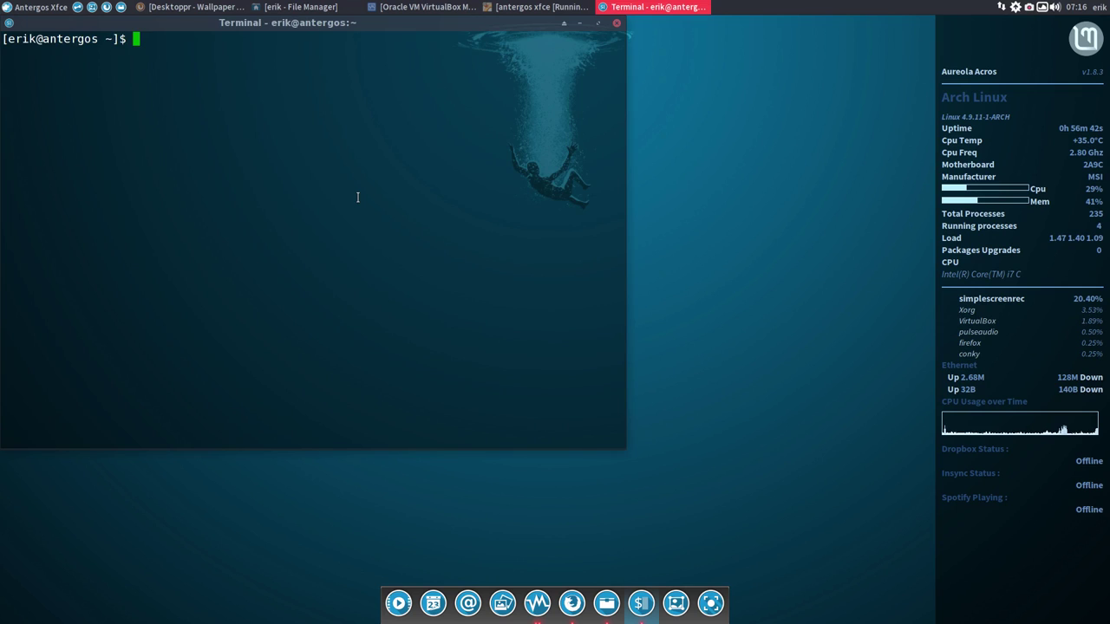
{"action": "left_click_drag", "start_coordinate": [269, 27], "coordinate": [433, 93]}
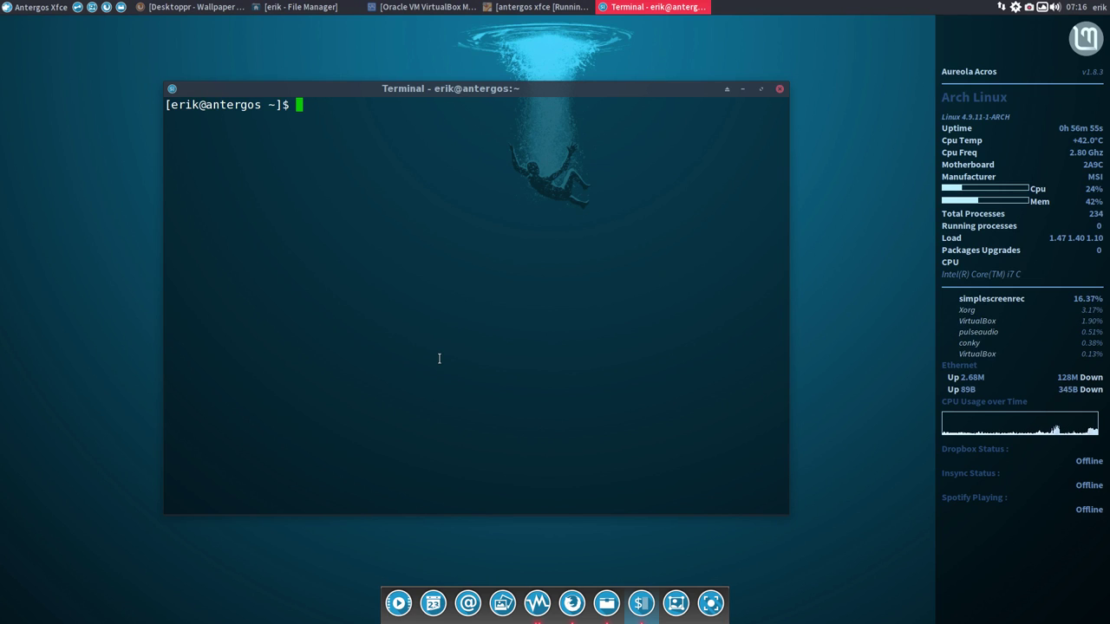
{"action": "type", "text": "scree"}
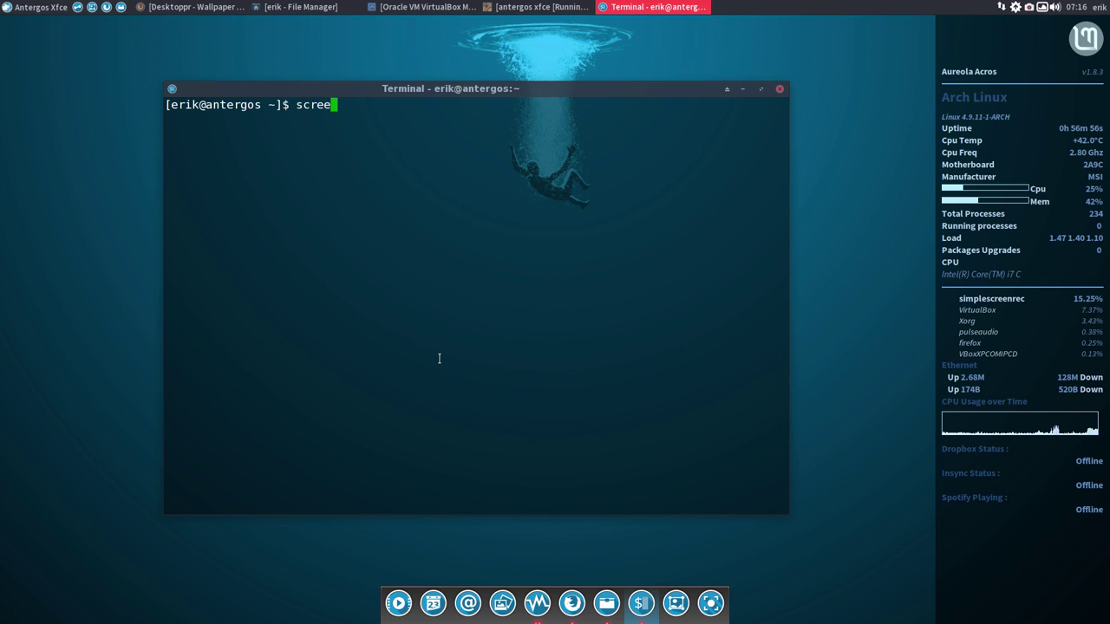
{"action": "type", "text": "nfetch"}
{"action": "key", "text": "Return"}
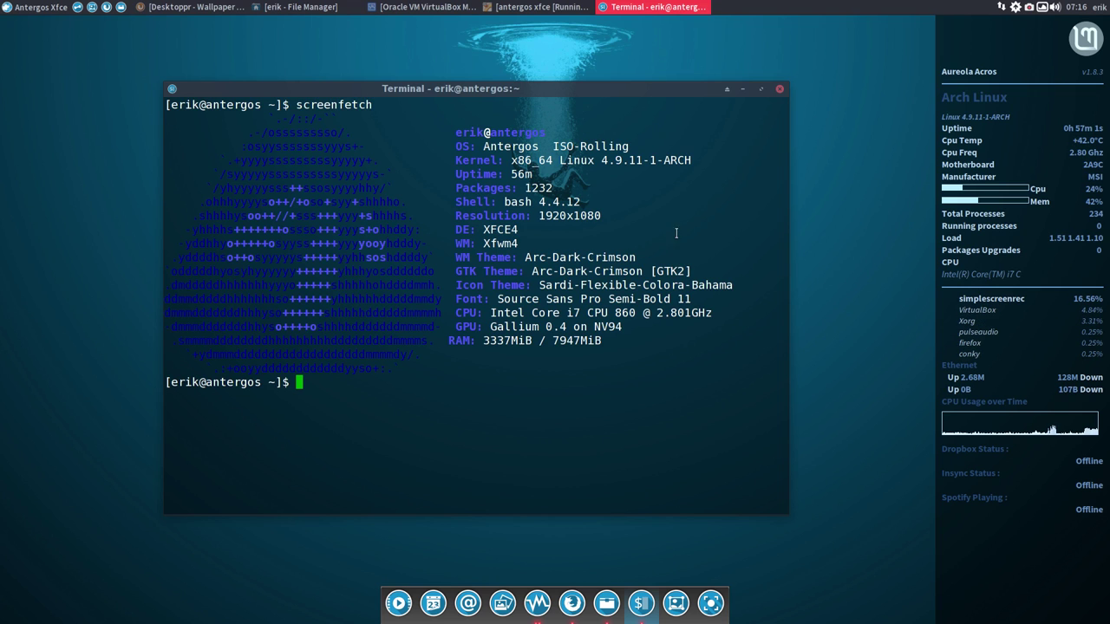
{"action": "left_click", "coordinate": [779, 90]}
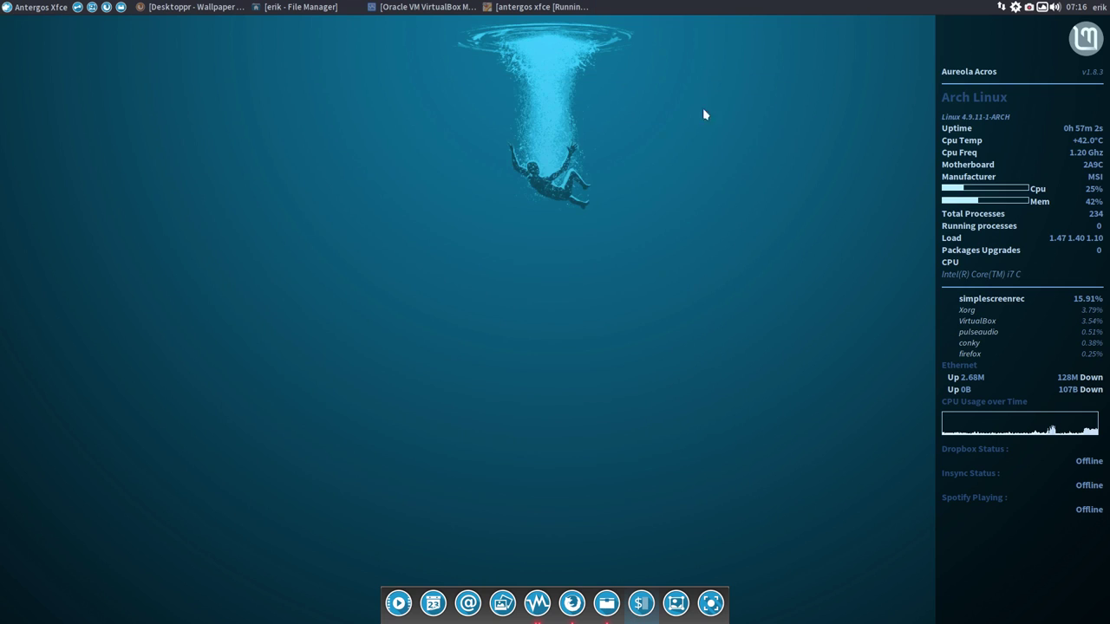
- Uncheck Enable display compositing on Window Manager Tweaks' Compositor tab, then open a fresh terminal
{"action": "left_click", "coordinate": [30, 11]}
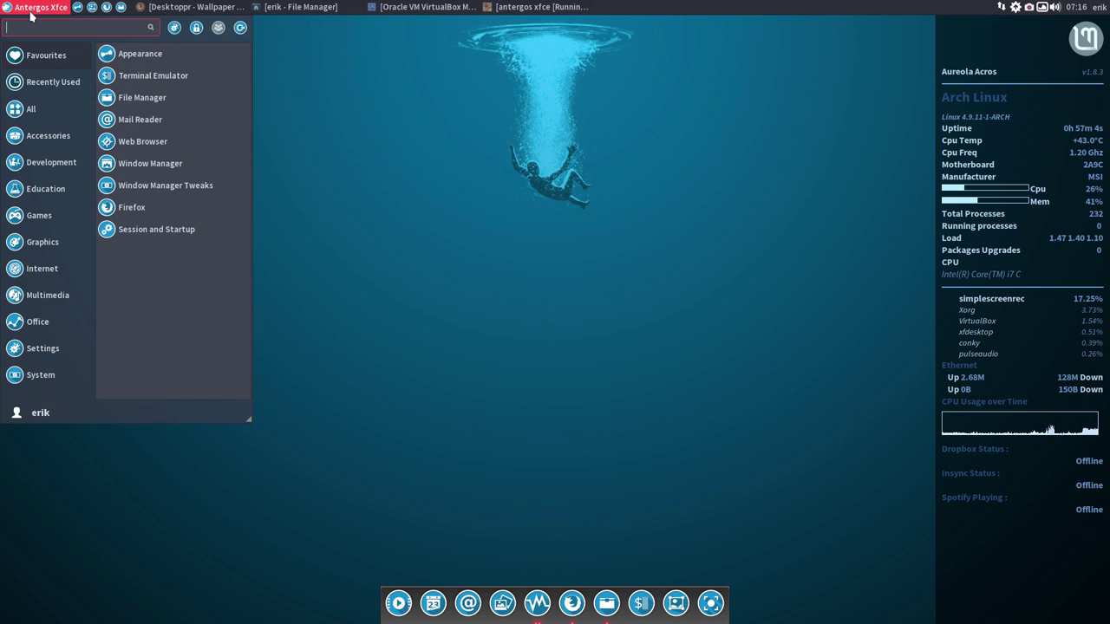
{"action": "left_click", "coordinate": [165, 189]}
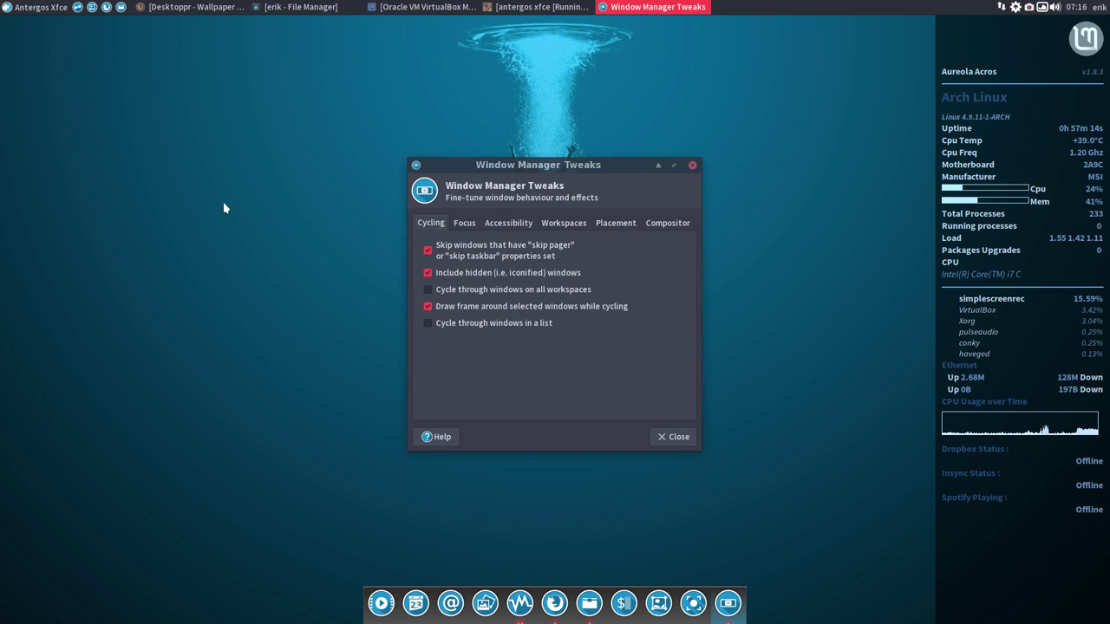
{"action": "left_click", "coordinate": [666, 224]}
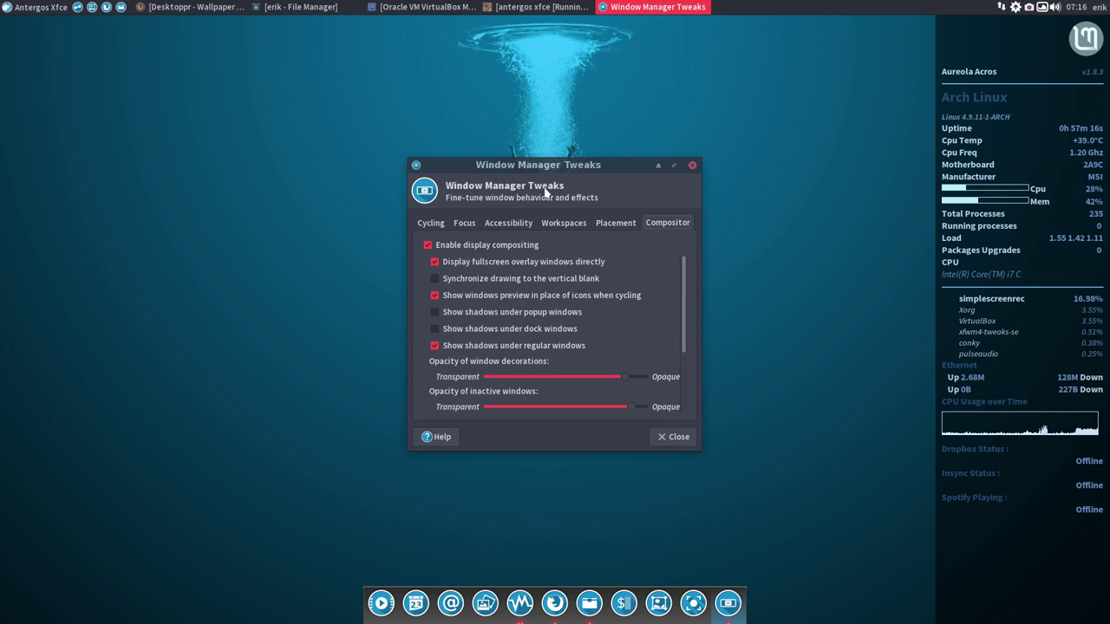
{"action": "left_click_drag", "start_coordinate": [555, 162], "coordinate": [486, 85]}
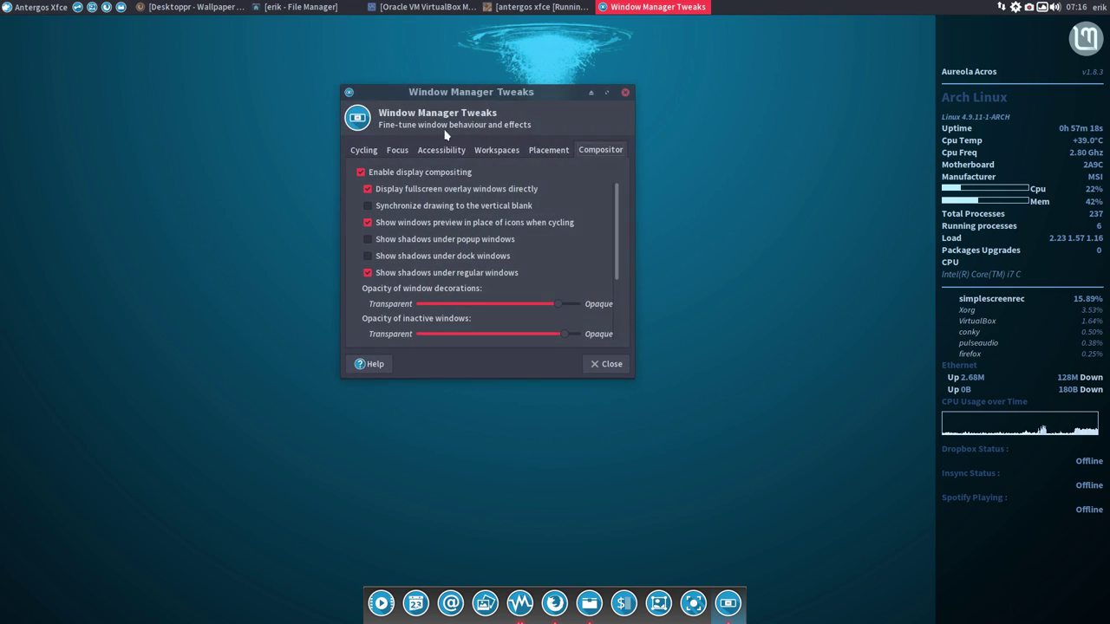
{"action": "left_click", "coordinate": [369, 176]}
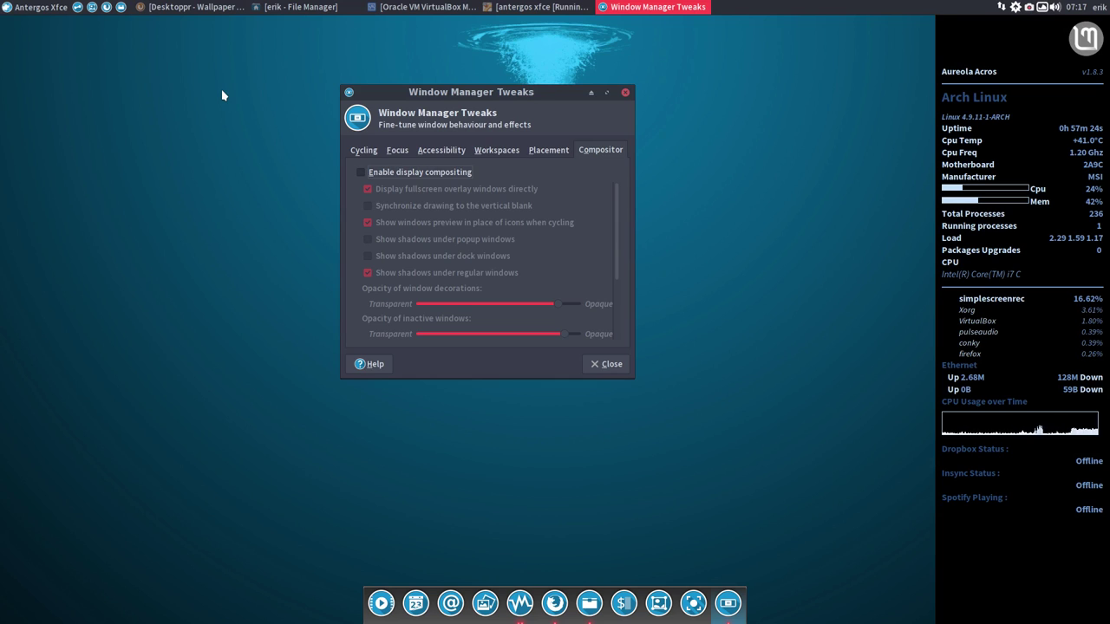
{"action": "key", "text": "ctrl+alt+t"}
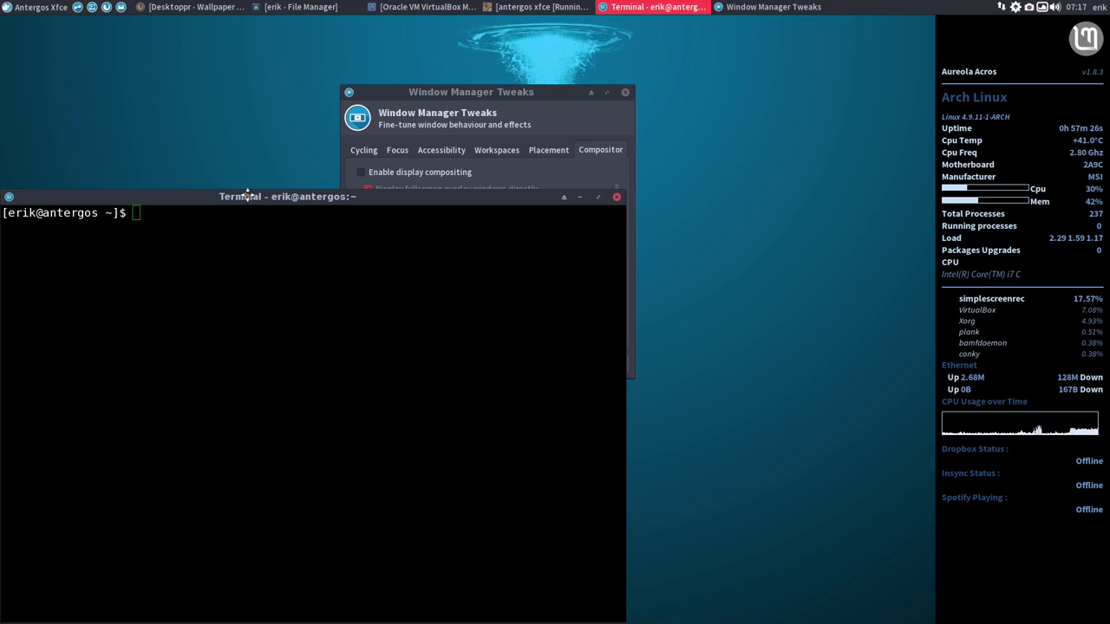
- Move the terminal and Tweaks dialog apart and re-check Enable display compositing
{"action": "left_click_drag", "start_coordinate": [247, 192], "coordinate": [450, 131]}
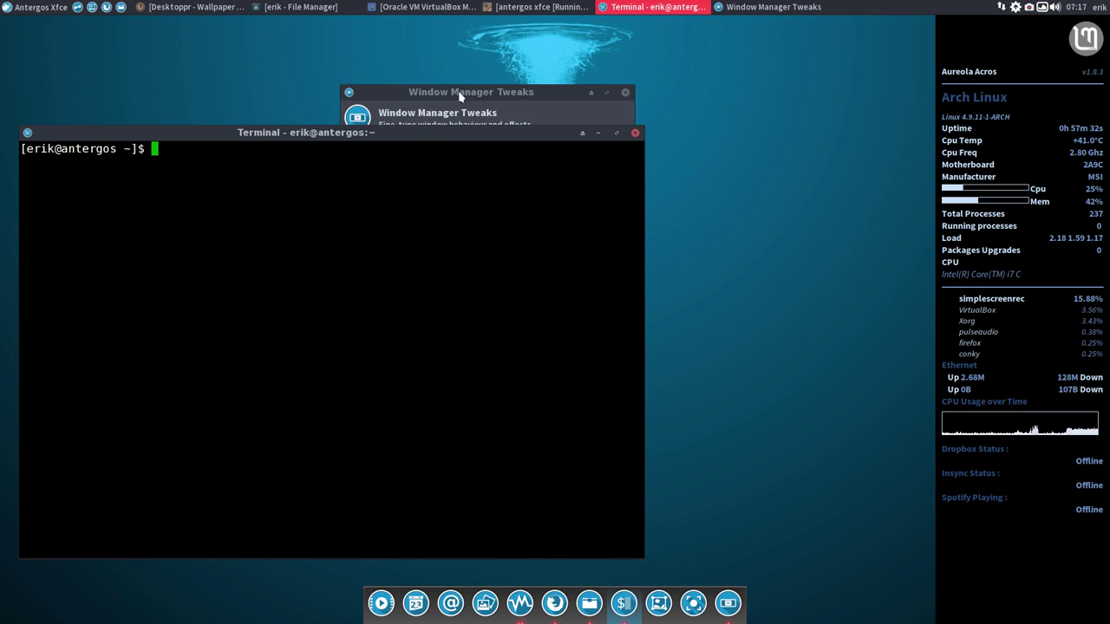
{"action": "left_click_drag", "start_coordinate": [460, 92], "coordinate": [717, 64]}
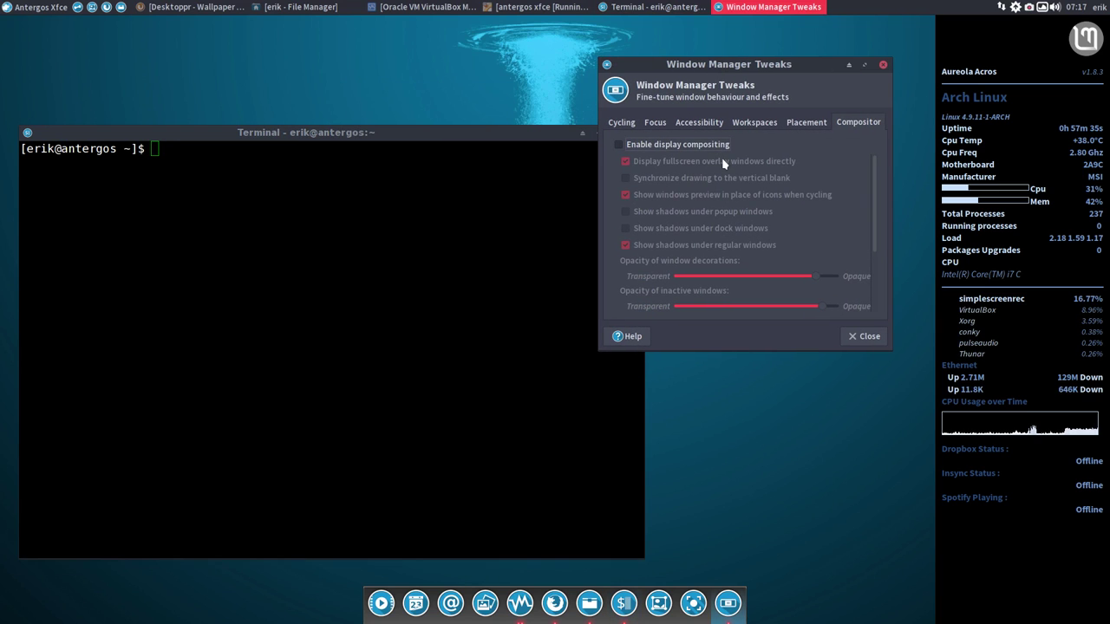
{"action": "left_click", "coordinate": [619, 144]}
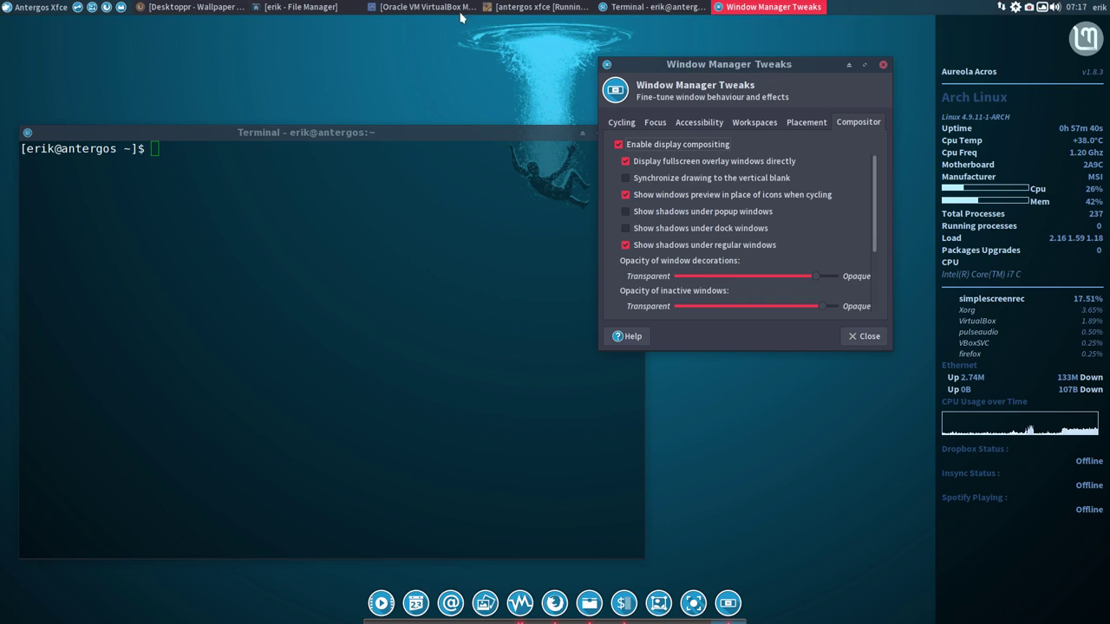
- Briefly view Appearance settings and the applications menu's Games category, then close both
{"action": "left_click", "coordinate": [78, 7]}
{"action": "left_click", "coordinate": [50, 7]}
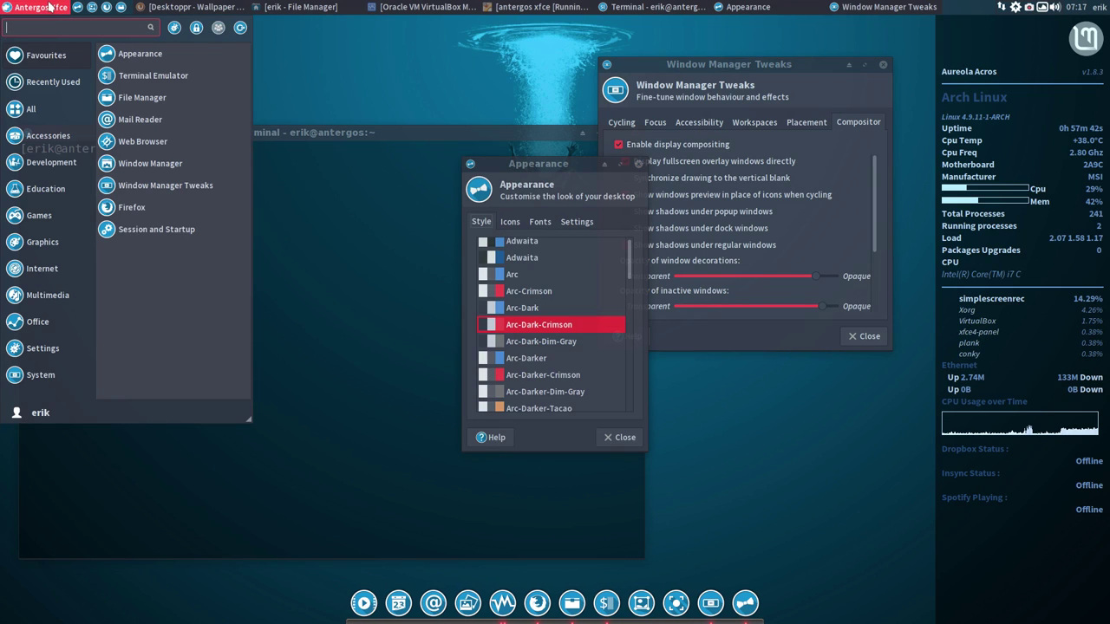
{"action": "left_click", "coordinate": [39, 215]}
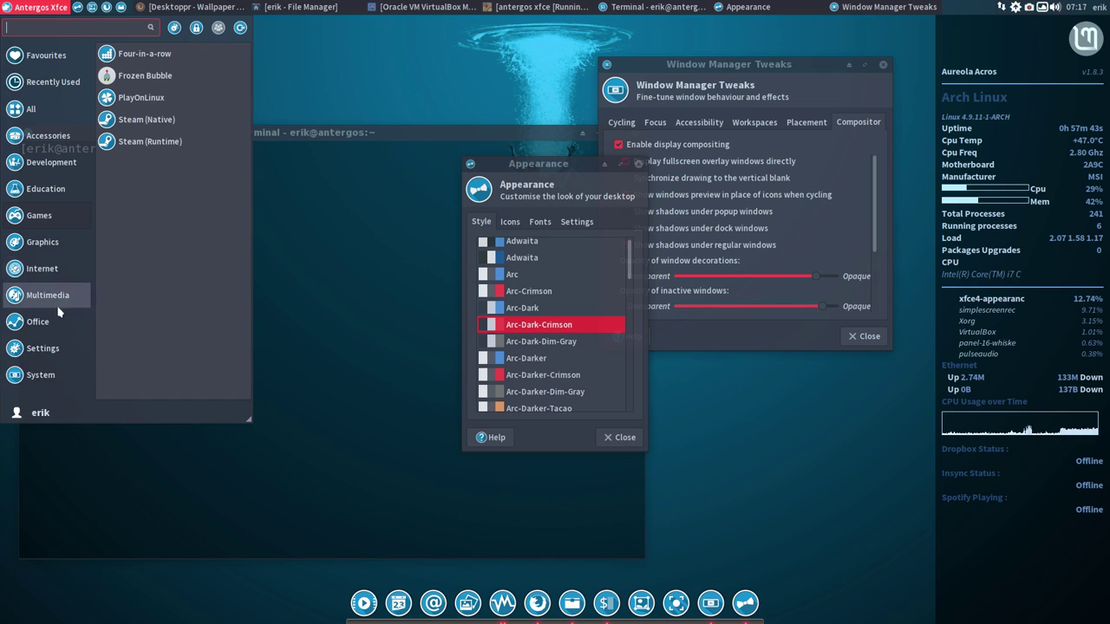
{"action": "left_click", "coordinate": [628, 440]}
{"action": "left_click", "coordinate": [624, 437]}
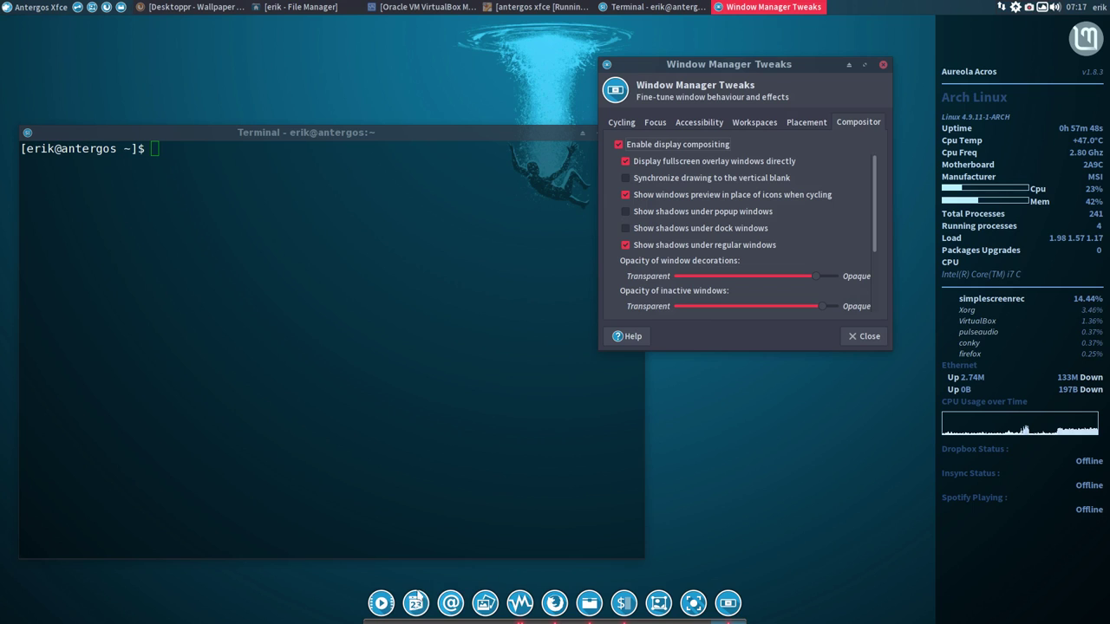
{"action": "left_click", "coordinate": [17, 9]}
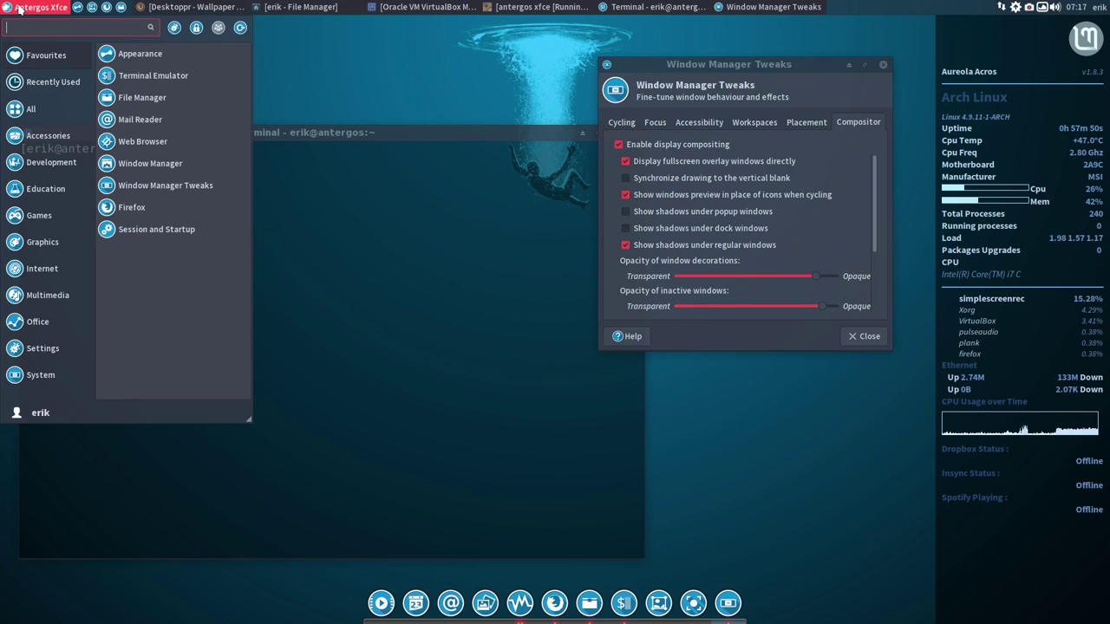
{"action": "type", "text": "su"}
{"action": "key", "text": "Return"}
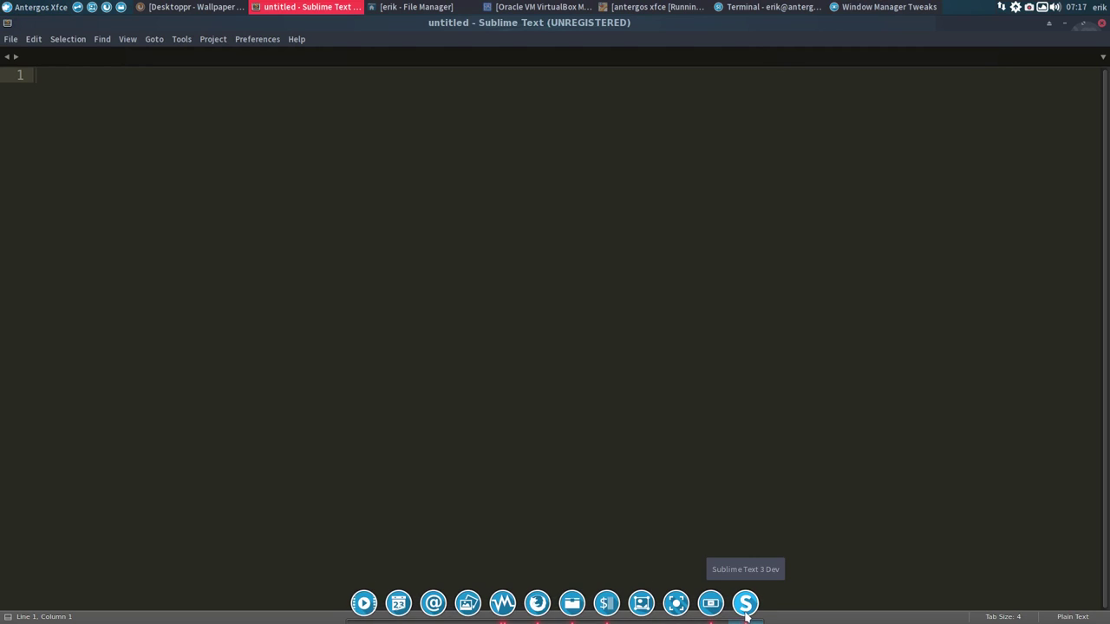
{"action": "right_click", "coordinate": [746, 607]}
{"action": "left_click", "coordinate": [745, 520]}
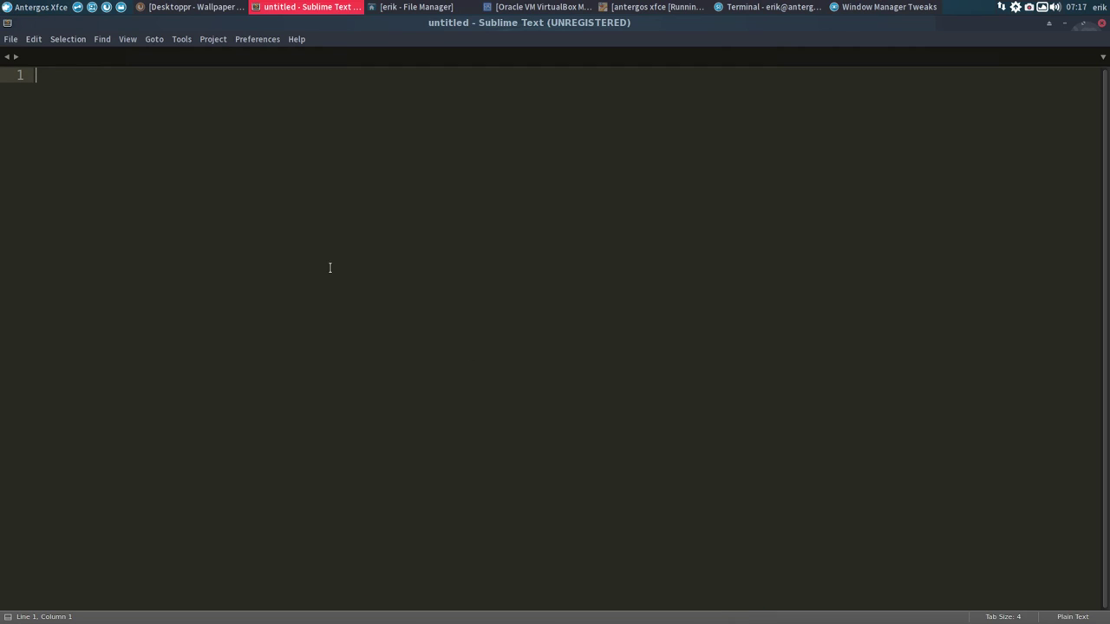
{"action": "left_click", "coordinate": [34, 41]}
{"action": "mouse_move", "coordinate": [9, 41]}
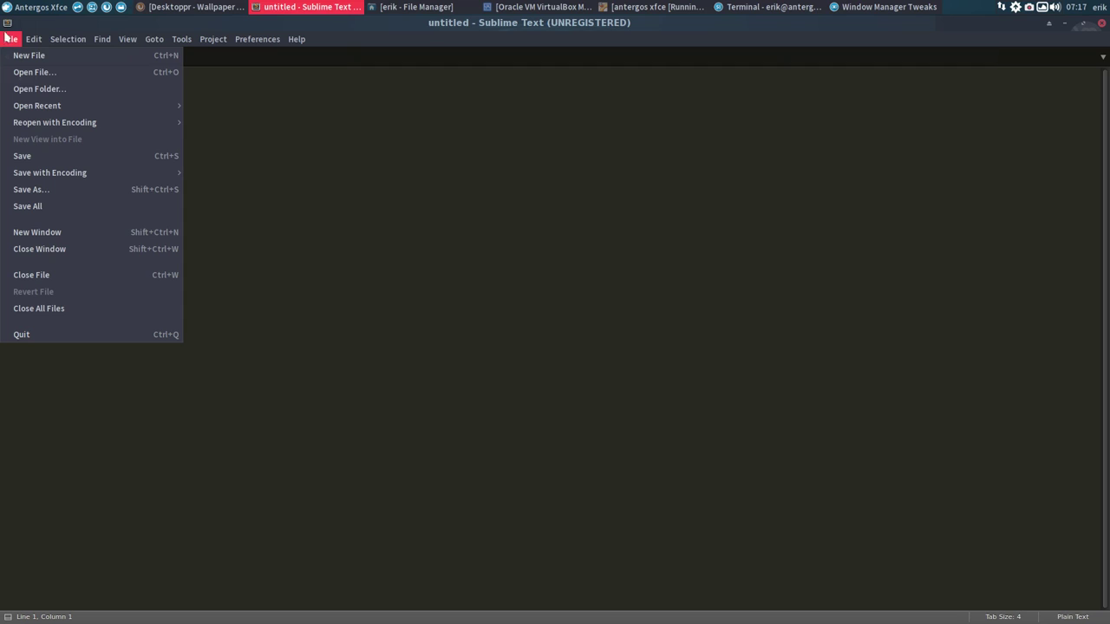
{"action": "left_click", "coordinate": [223, 317]}
{"action": "left_click", "coordinate": [182, 40]}
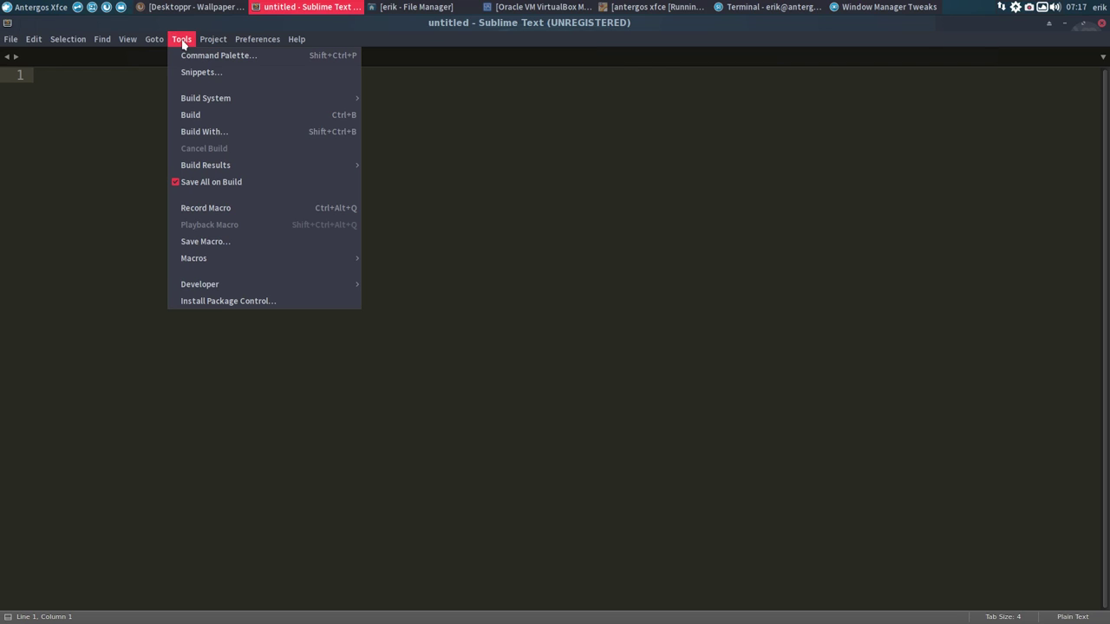
{"action": "mouse_move", "coordinate": [213, 39]}
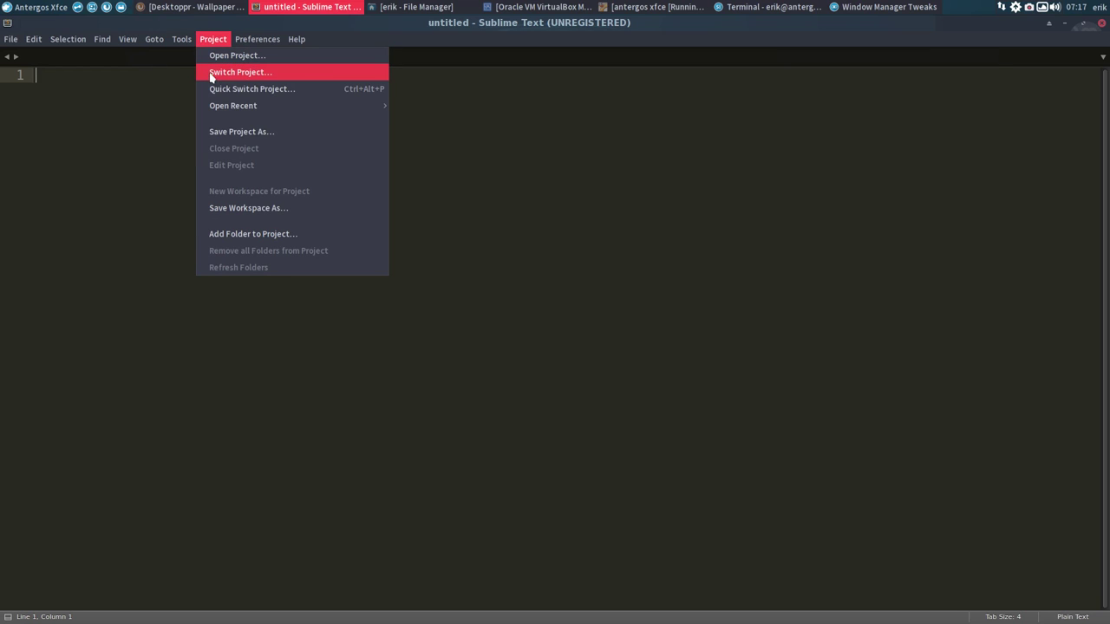
{"action": "left_click", "coordinate": [98, 97]}
{"action": "type", "text": "qsddqsdqds"}
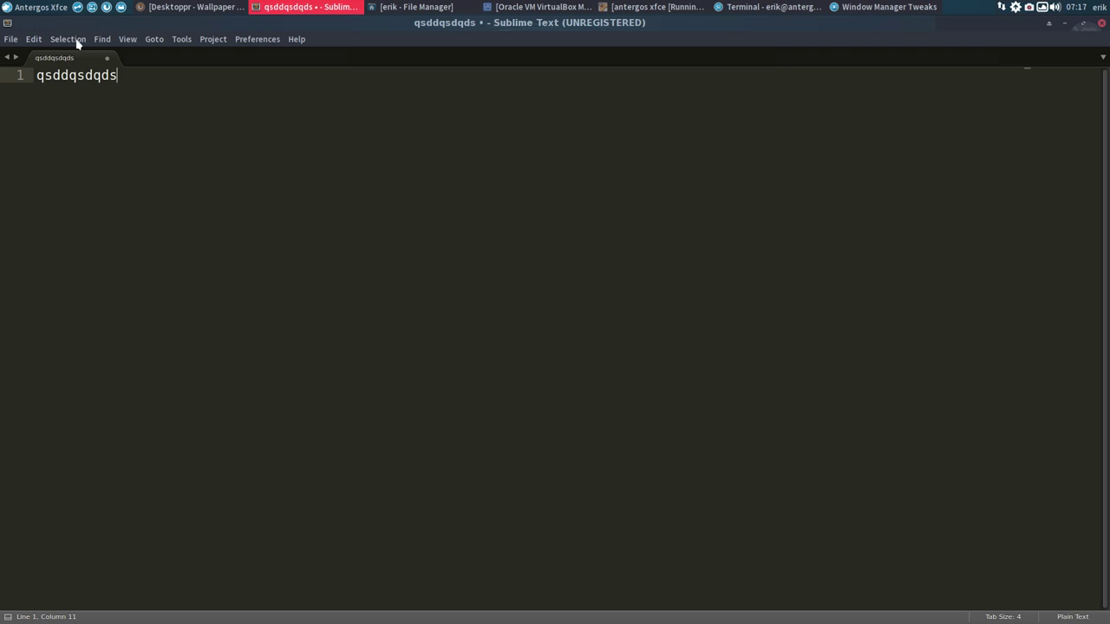
{"action": "left_click", "coordinate": [69, 40]}
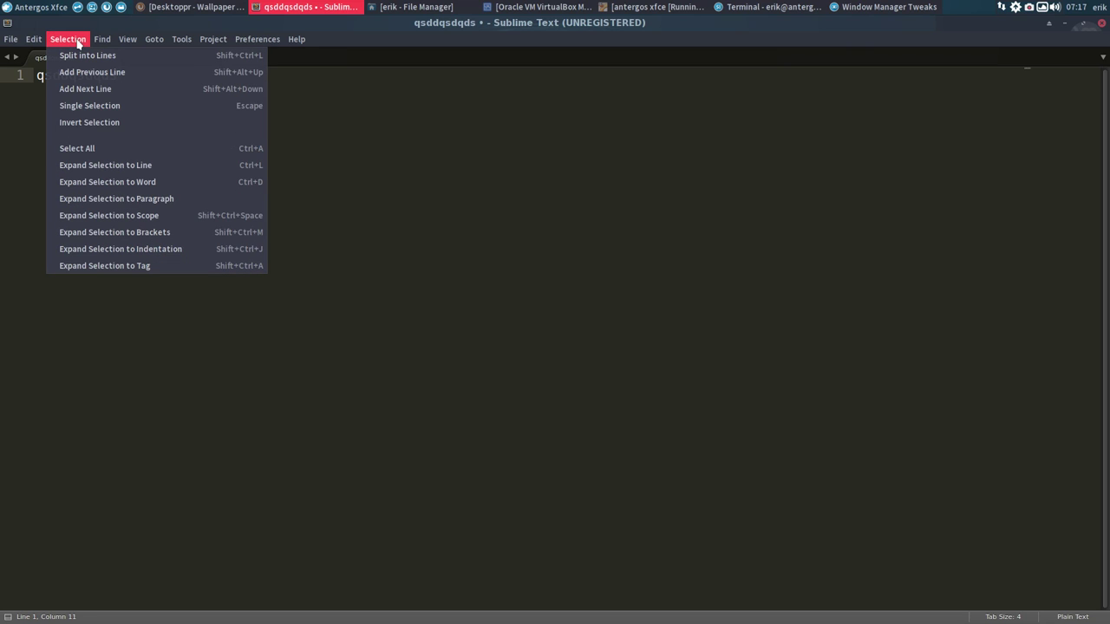
{"action": "mouse_move", "coordinate": [40, 41]}
{"action": "left_click", "coordinate": [443, 223]}
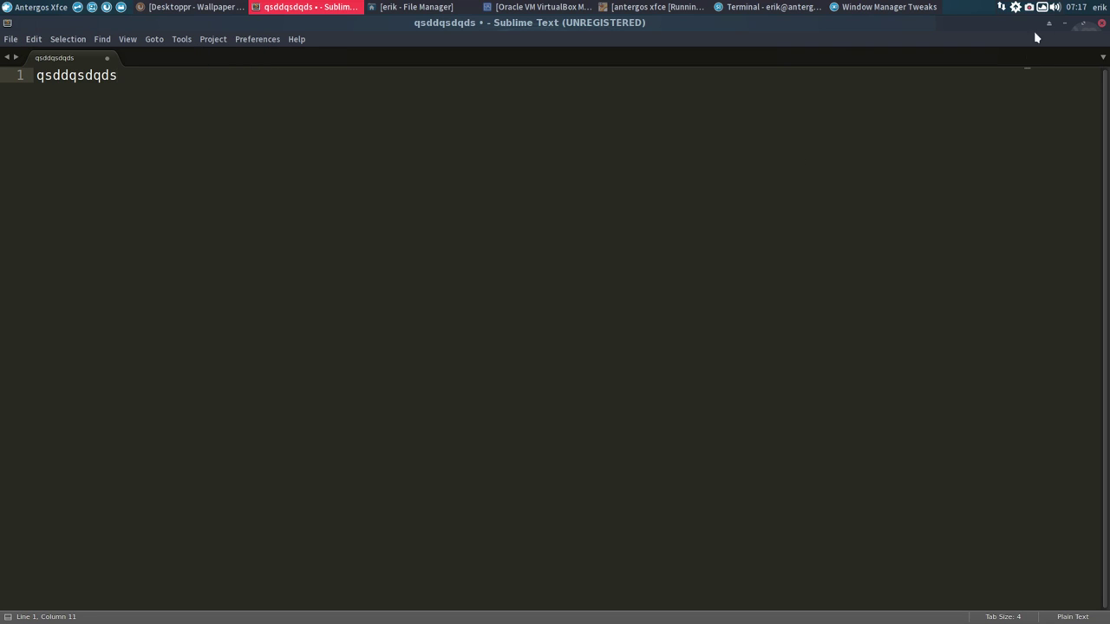
{"action": "left_click", "coordinate": [1101, 24]}
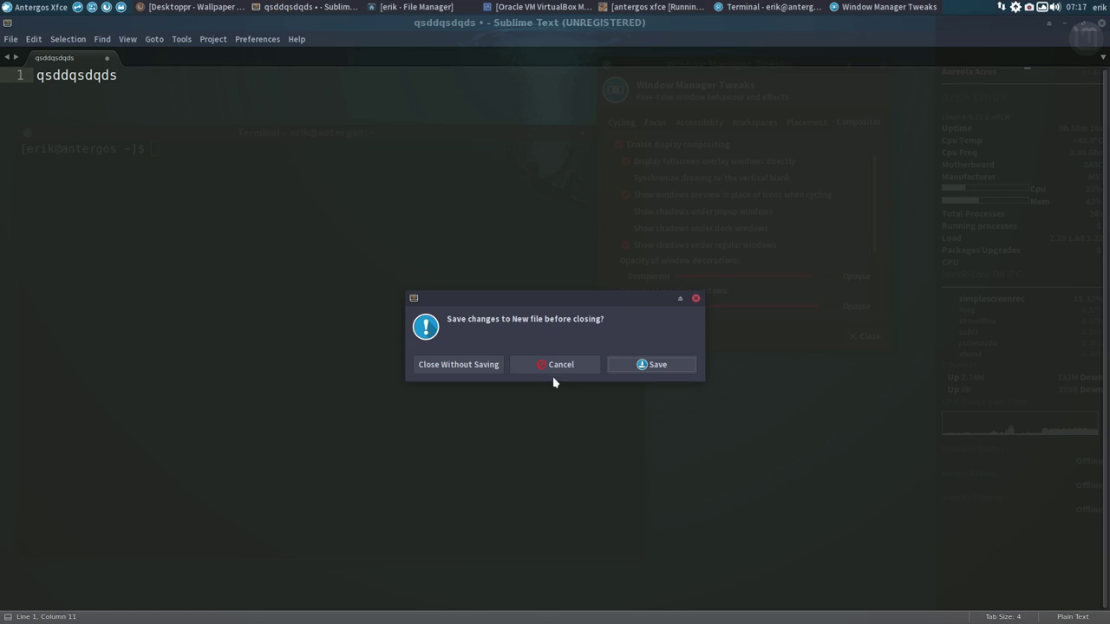
{"action": "left_click", "coordinate": [493, 366]}
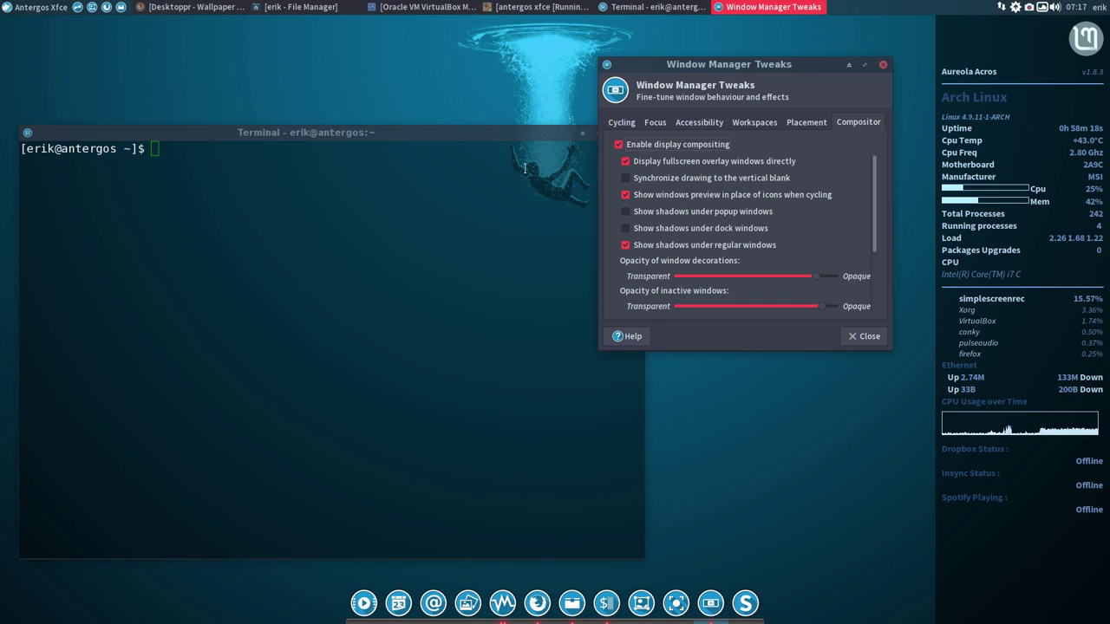
- Enlarge the Tweaks dialog to show all opacity settings, then inspect xfwm4 in Task Manager and close it
{"action": "left_click_drag", "start_coordinate": [766, 72], "coordinate": [761, 48]}
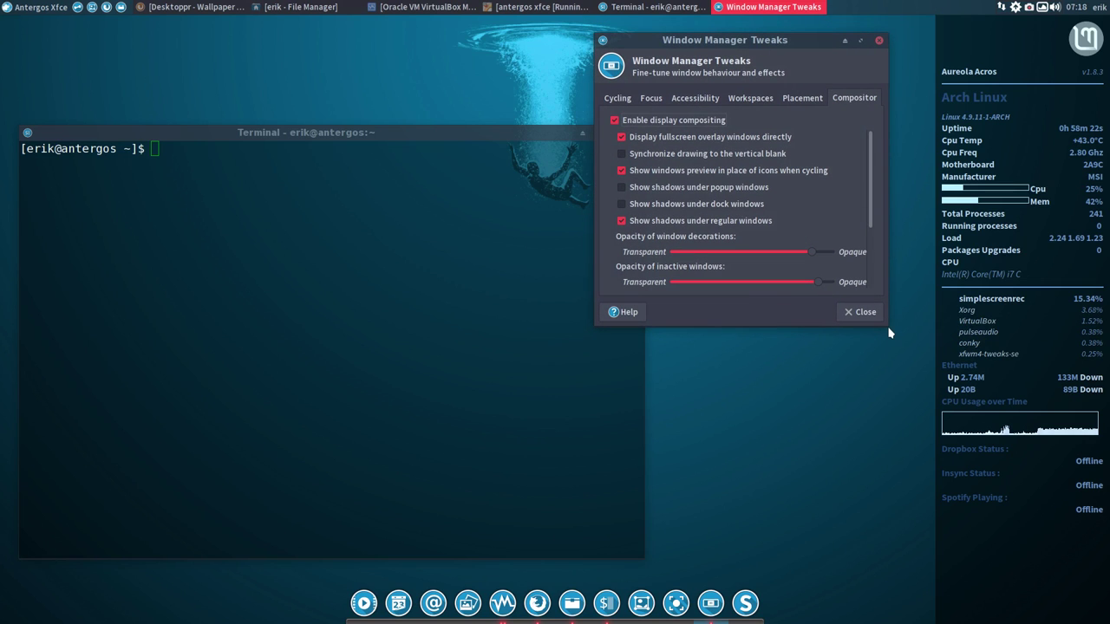
{"action": "left_click_drag", "start_coordinate": [888, 332], "coordinate": [909, 479]}
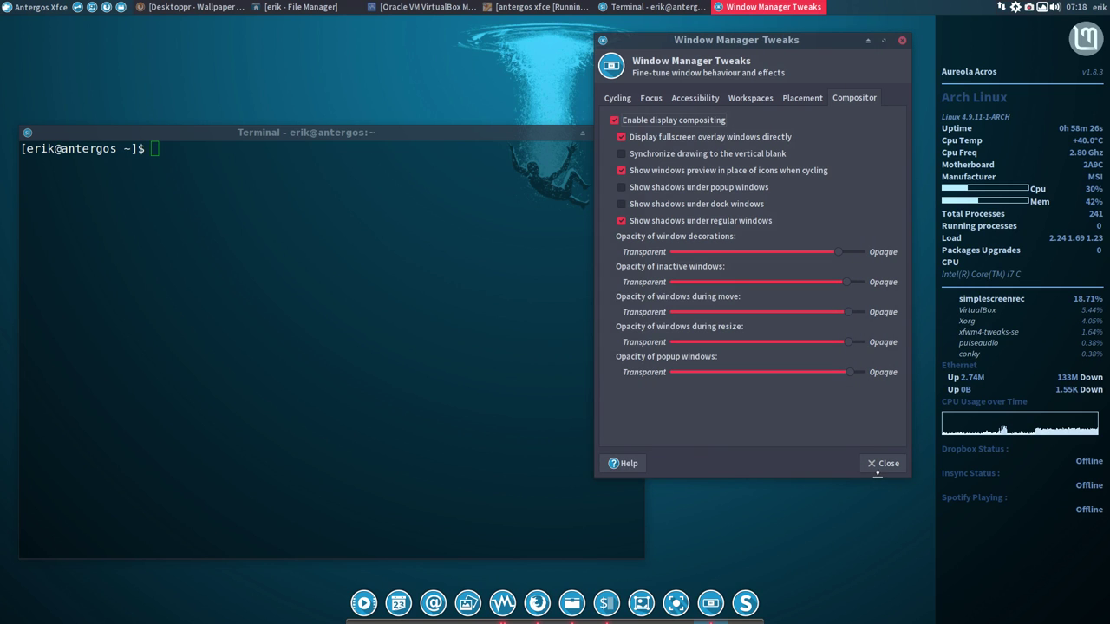
{"action": "key", "text": "ctrl+shift+Escape"}
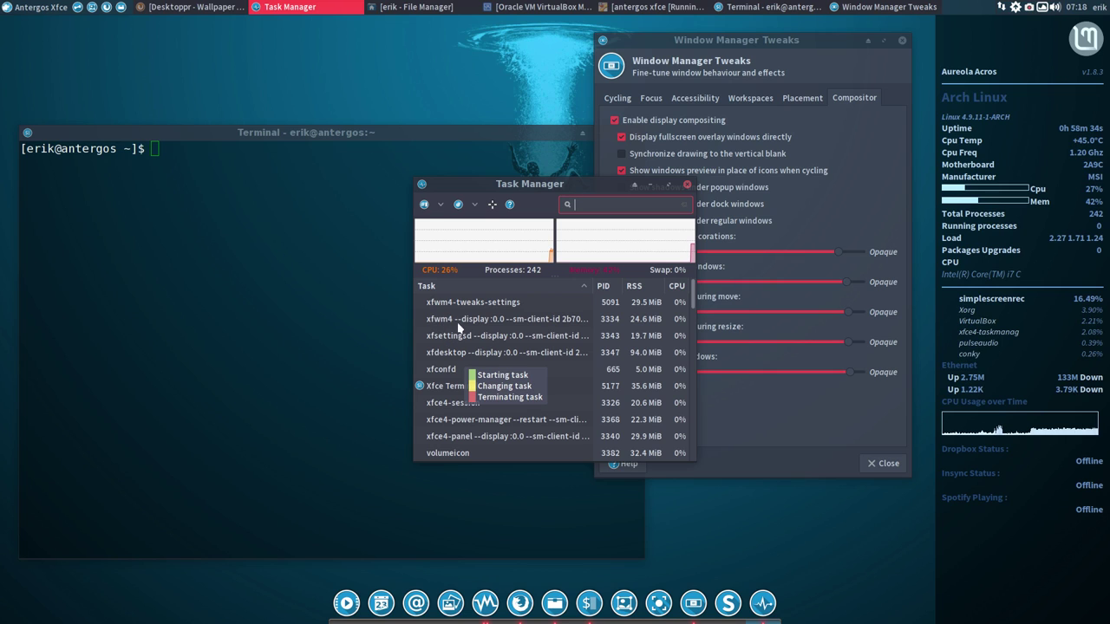
{"action": "left_click", "coordinate": [504, 322]}
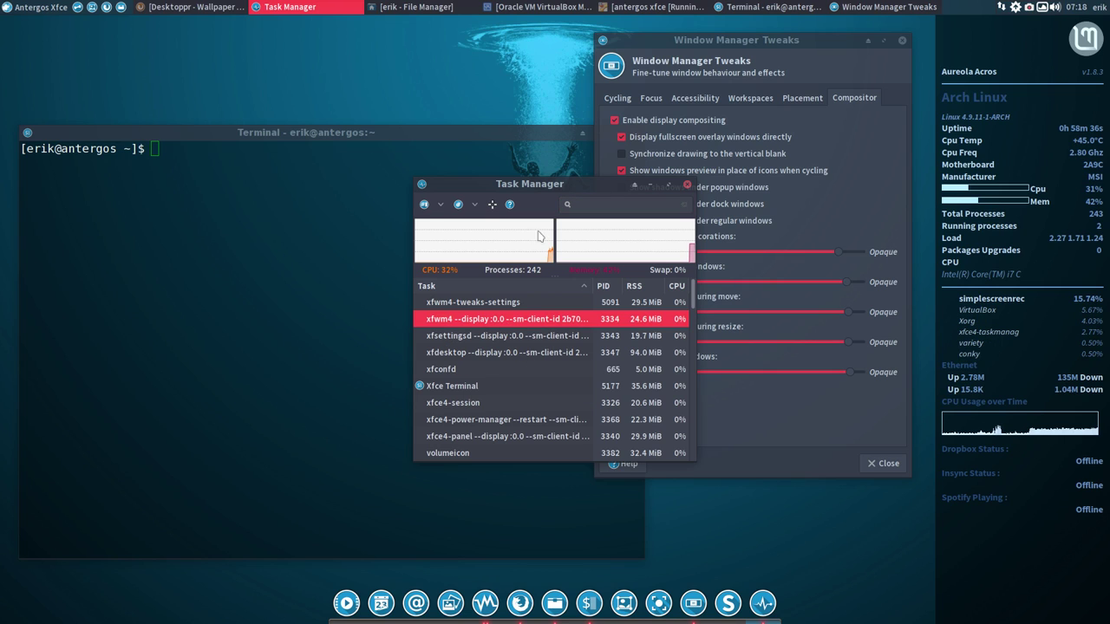
{"action": "left_click", "coordinate": [687, 185]}
- Drag the Terminal and File Manager windows to show their see-through effect while moving
{"action": "left_click_drag", "start_coordinate": [448, 132], "coordinate": [3, 175]}
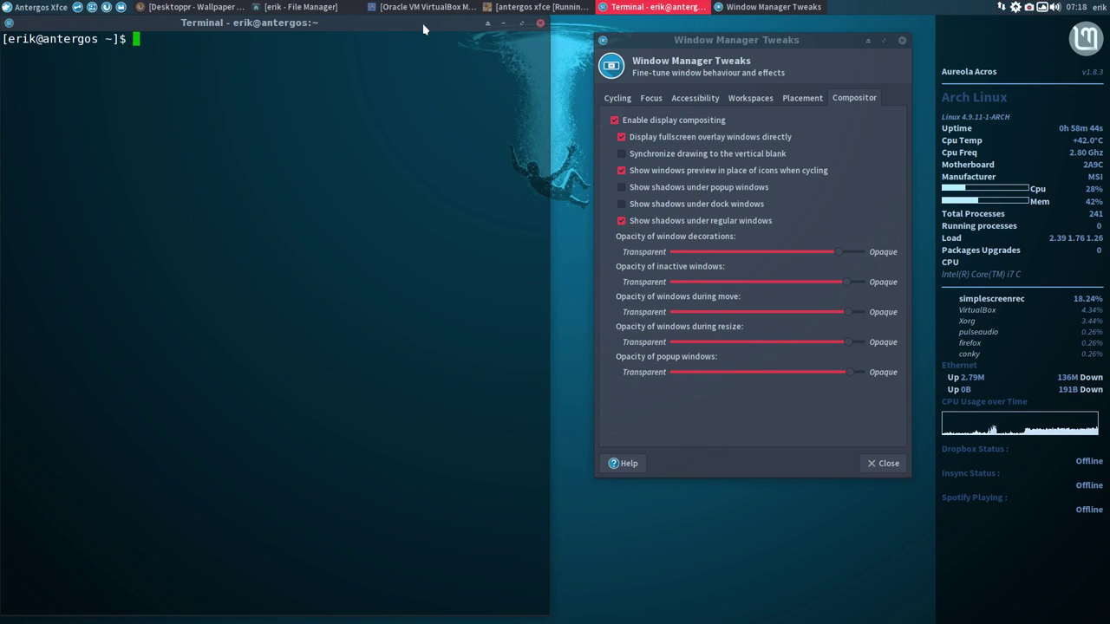
{"action": "left_click_drag", "start_coordinate": [423, 29], "coordinate": [488, 128]}
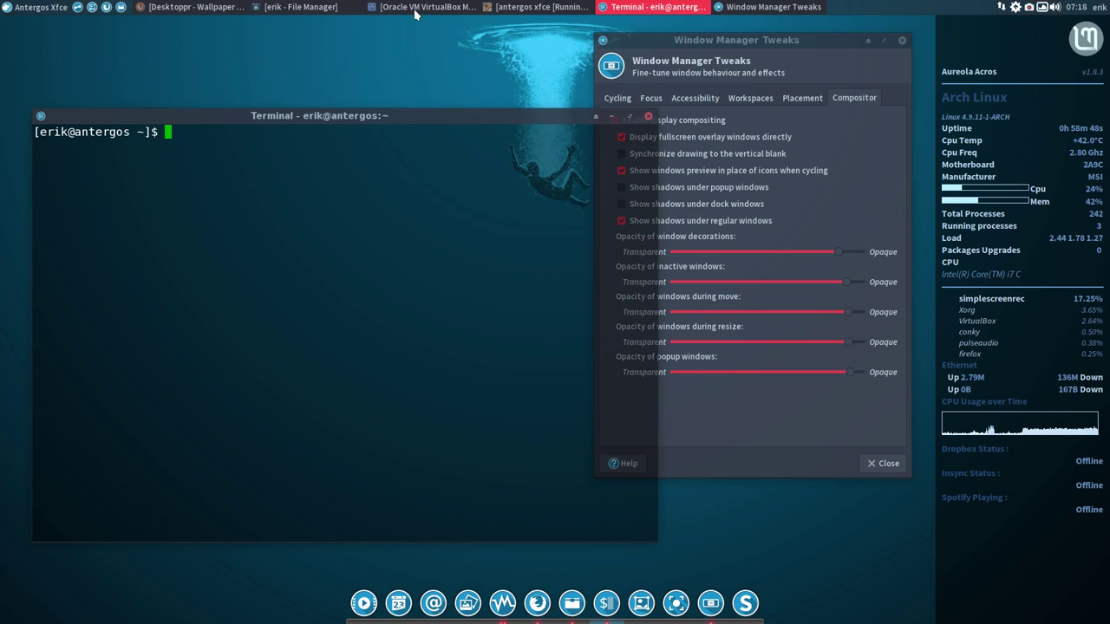
{"action": "left_click", "coordinate": [321, 8]}
{"action": "left_click_drag", "start_coordinate": [551, 30], "coordinate": [476, 85]}
- Slide decorations opacity to Transparent and back, then toggle display compositing off and on
{"action": "left_click", "coordinate": [825, 225]}
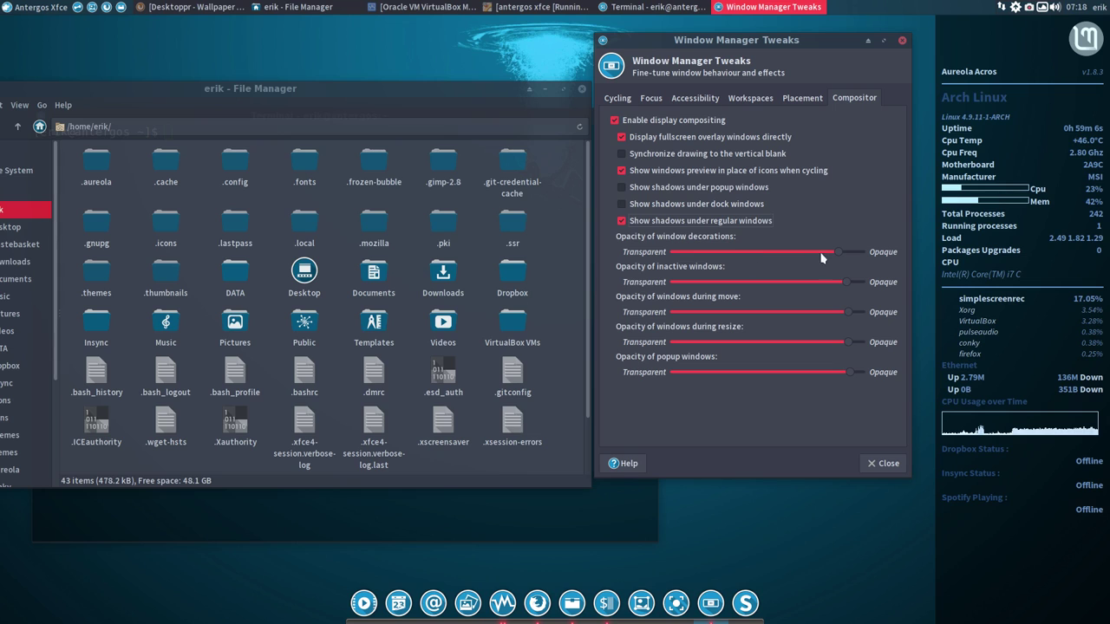
{"action": "left_click_drag", "start_coordinate": [822, 256], "coordinate": [681, 257]}
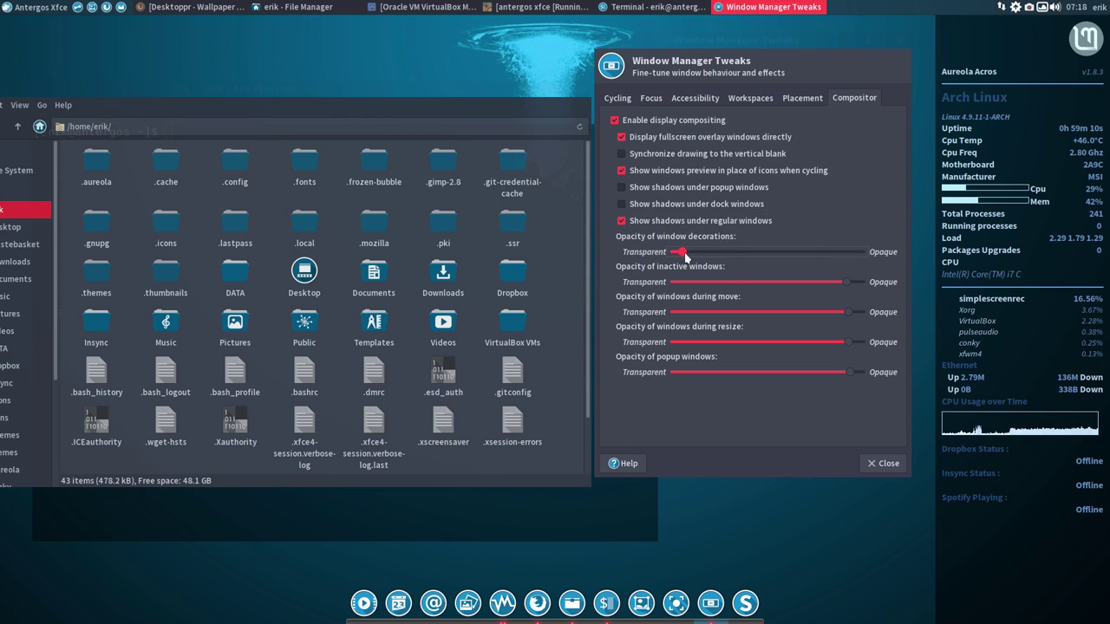
{"action": "left_click_drag", "start_coordinate": [680, 254], "coordinate": [842, 254]}
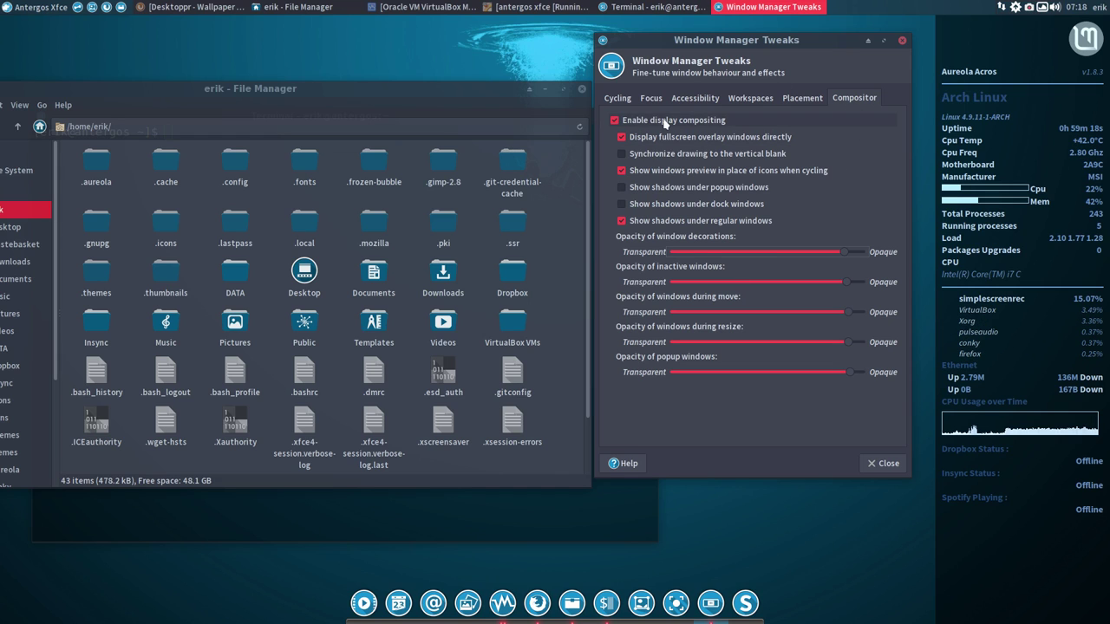
{"action": "left_click", "coordinate": [664, 123]}
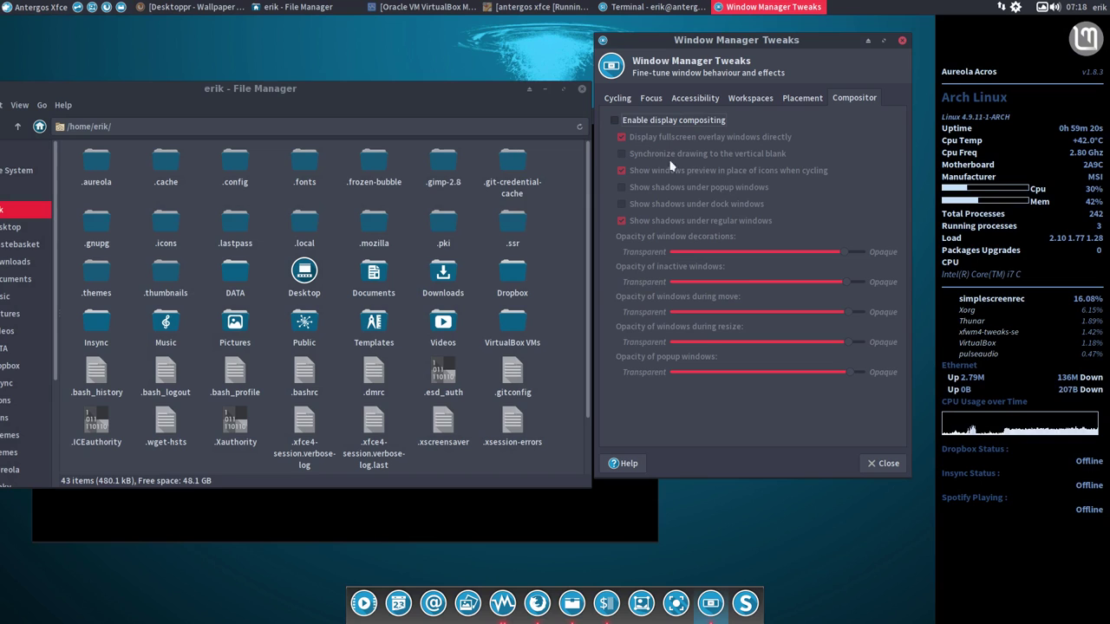
{"action": "left_click", "coordinate": [636, 124]}
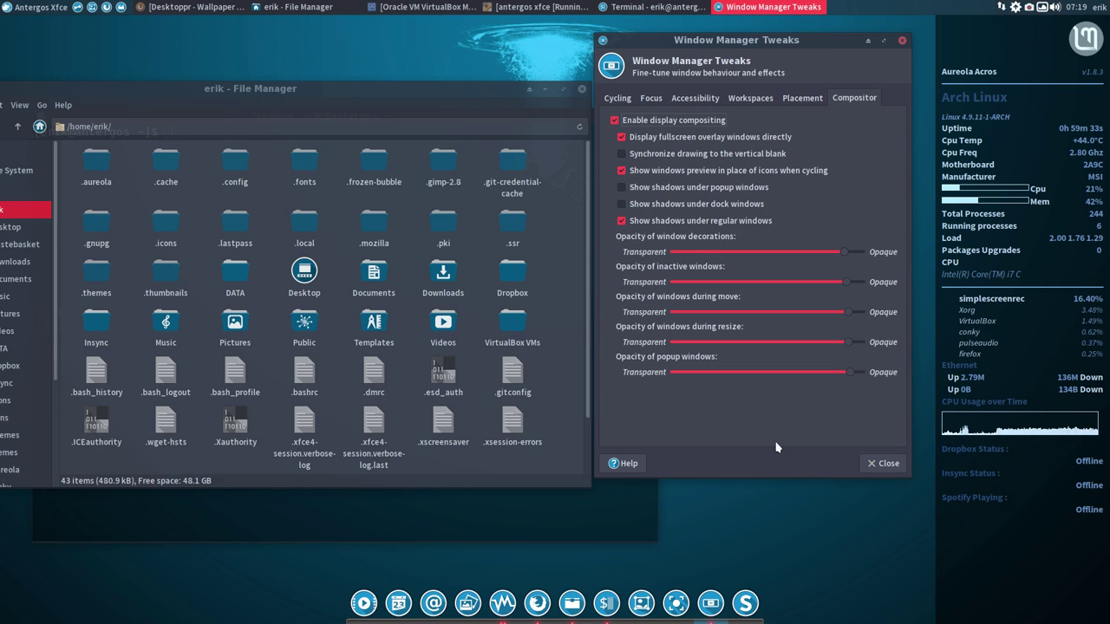
- Close Window Manager Tweaks, the File Manager and the Terminal, then bring up the antergos xfce VM
{"action": "left_click", "coordinate": [885, 466]}
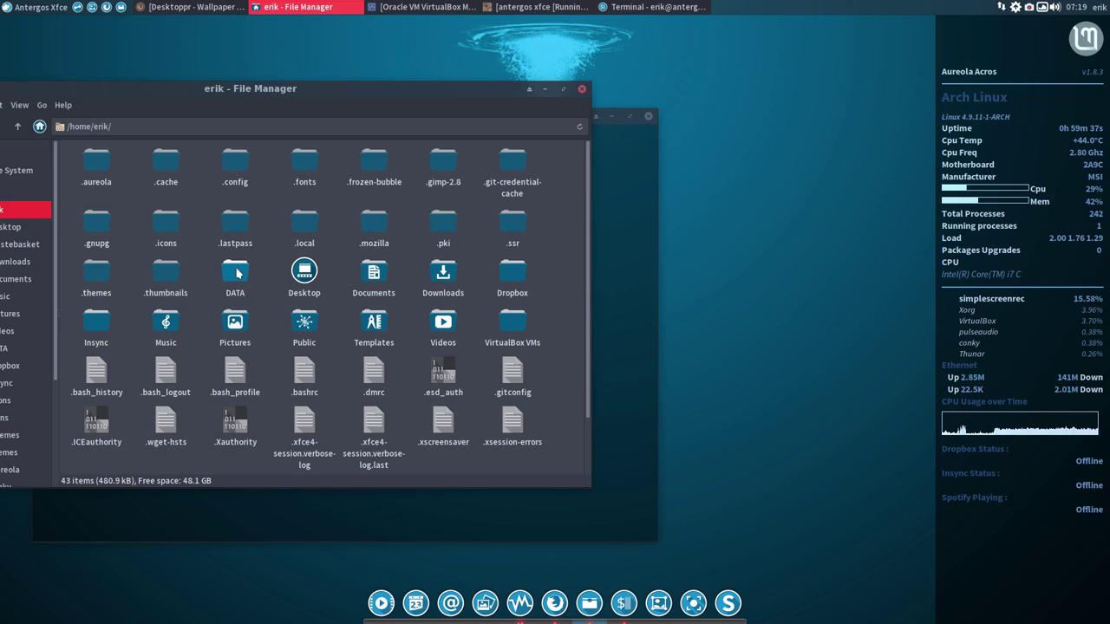
{"action": "left_click", "coordinate": [582, 88]}
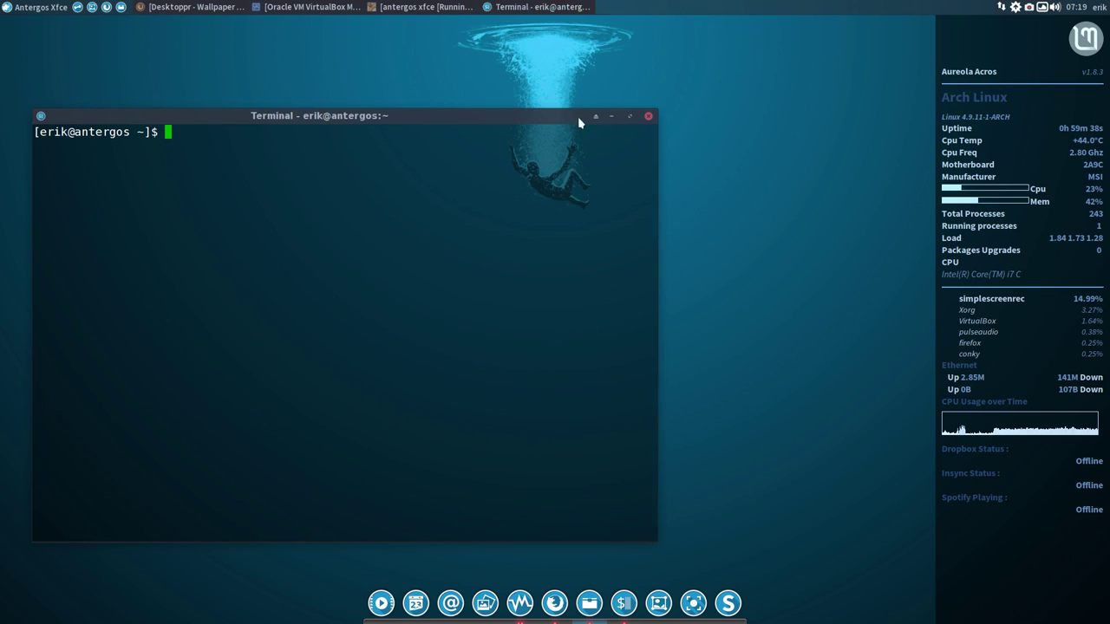
{"action": "left_click", "coordinate": [647, 115]}
{"action": "left_click", "coordinate": [416, 8]}
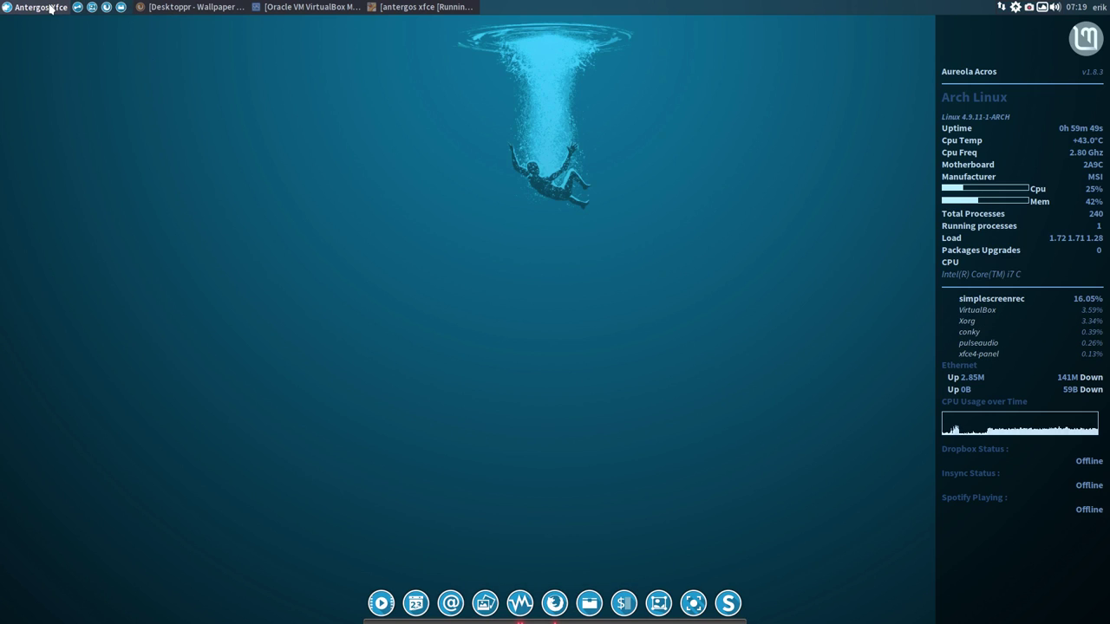
- Open a File Manager on the home folder and select the .config part of the path
{"action": "left_click", "coordinate": [122, 7]}
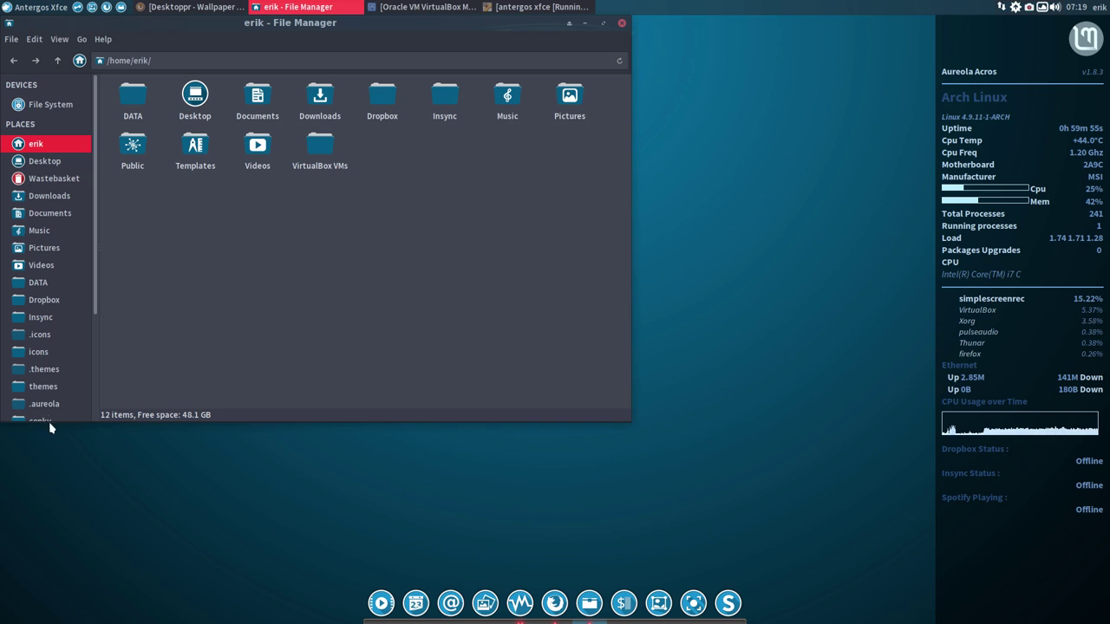
{"action": "scroll", "coordinate": [48, 400], "scroll_direction": "down", "scroll_amount": 3}
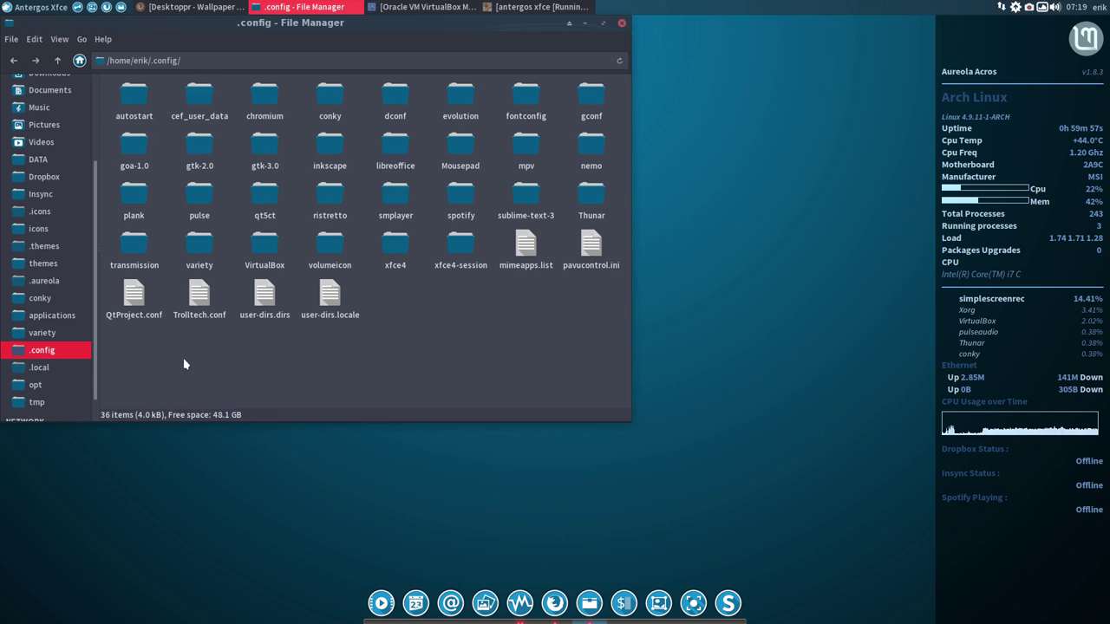
{"action": "double_click", "coordinate": [152, 60]}
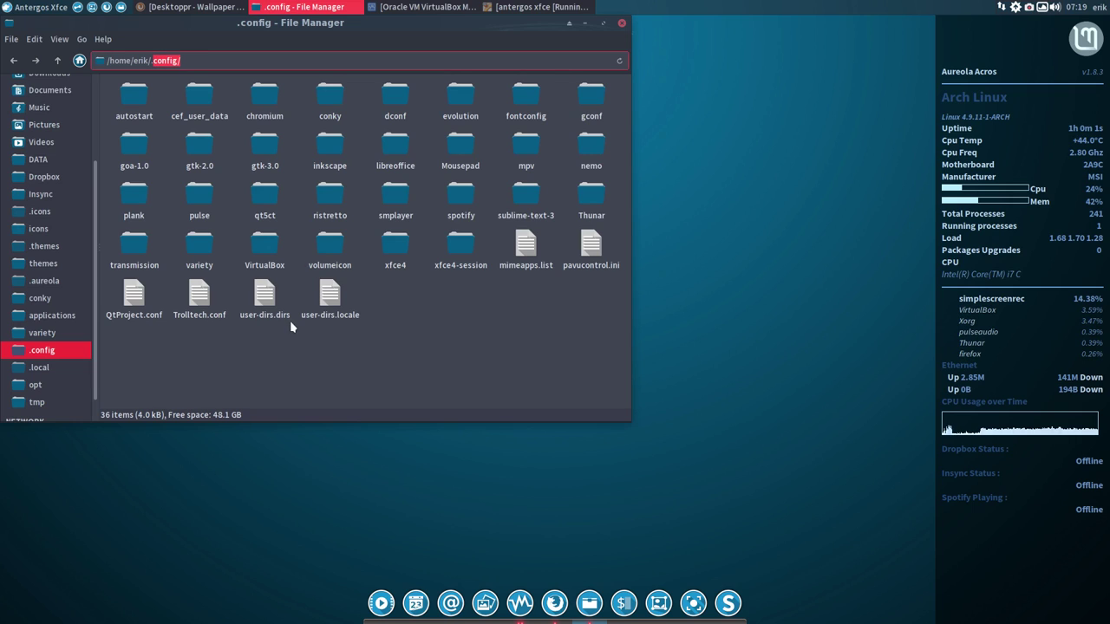
- Try selecting files like mimeapps.list, pavucontrol.ini and user-dirs.locale, then open DATA from the sidebar
{"action": "left_click_drag", "start_coordinate": [146, 354], "coordinate": [606, 260]}
{"action": "left_click", "coordinate": [583, 306]}
{"action": "left_click", "coordinate": [526, 245]}
{"action": "left_click", "coordinate": [590, 245]}
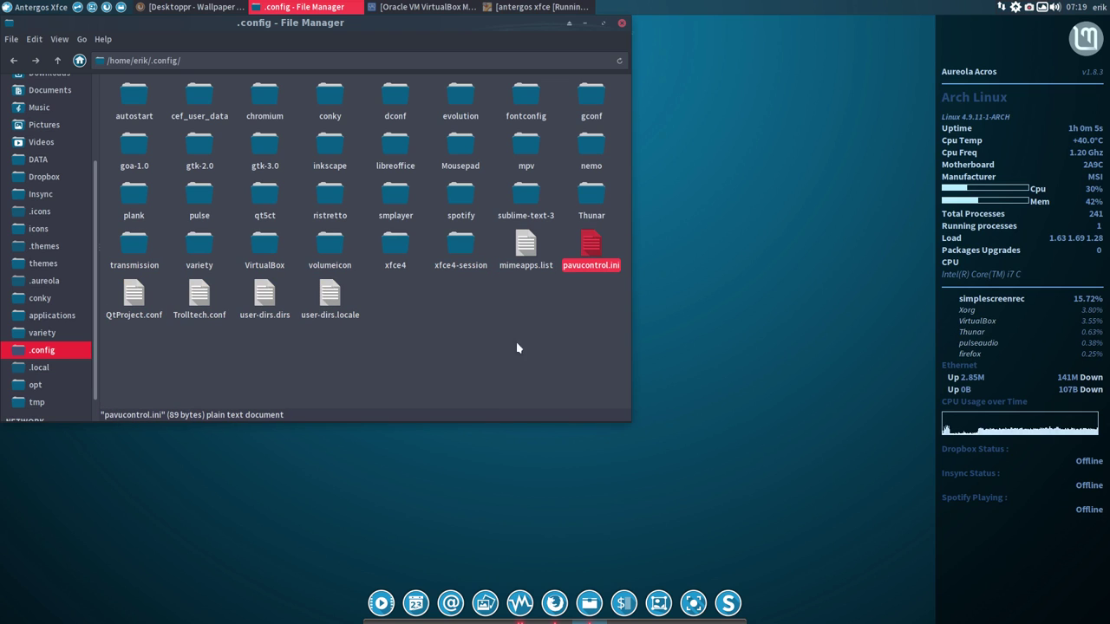
{"action": "left_click", "coordinate": [329, 294], "text": "ctrl"}
{"action": "left_click", "coordinate": [469, 355]}
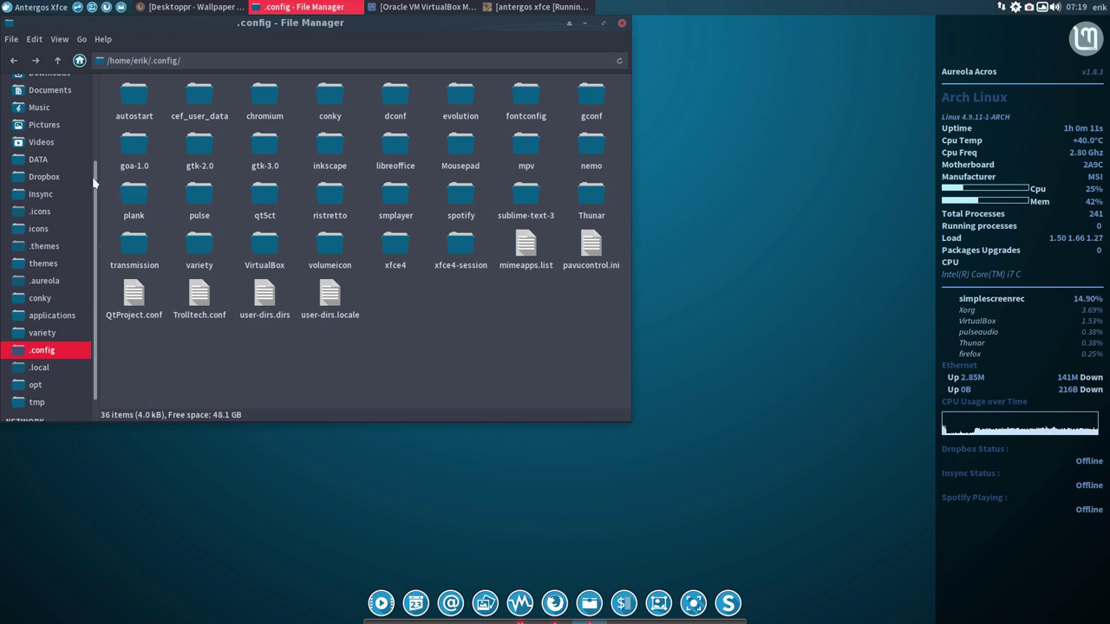
{"action": "left_click_drag", "start_coordinate": [97, 178], "coordinate": [94, 102]}
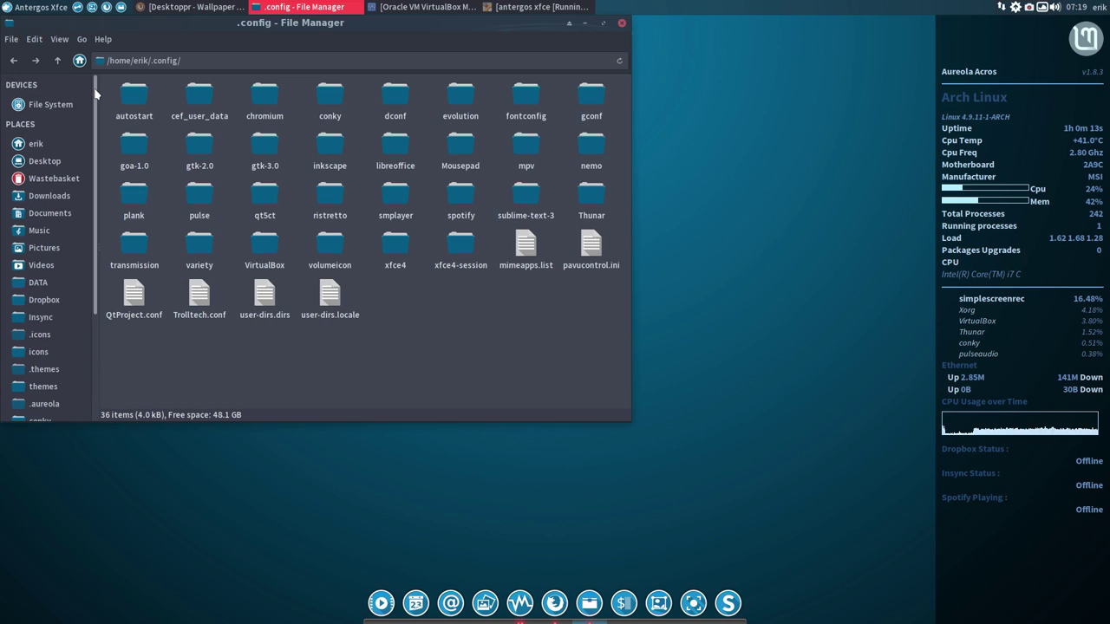
{"action": "left_click", "coordinate": [38, 283]}
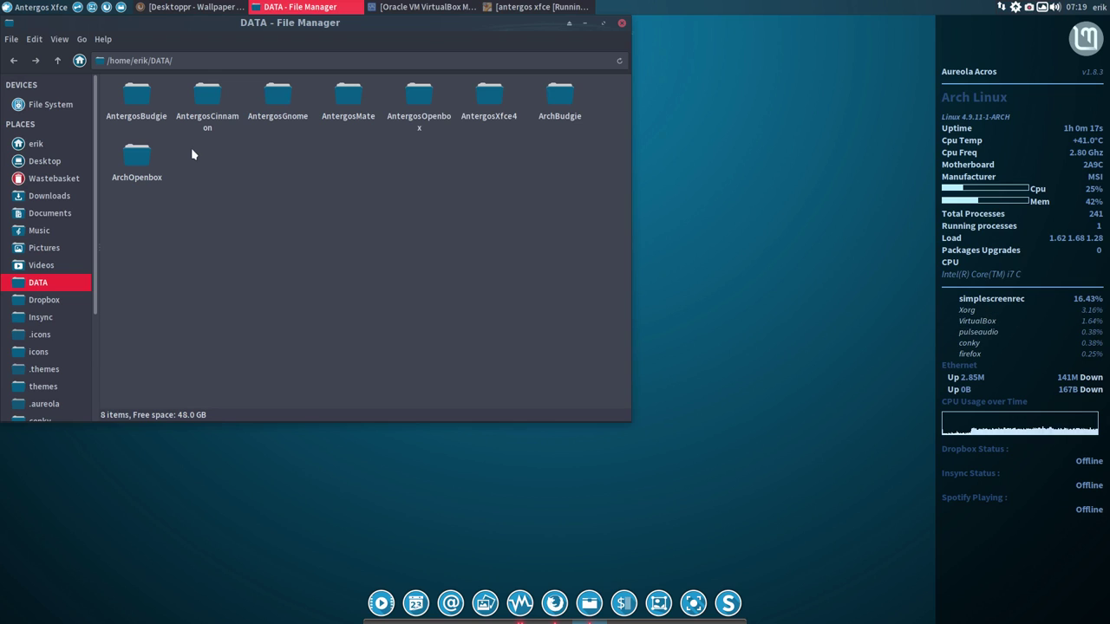
- Open AntergosXfce4 > installation > personal > settings > compton and copy compton.conf
{"action": "double_click", "coordinate": [488, 101]}
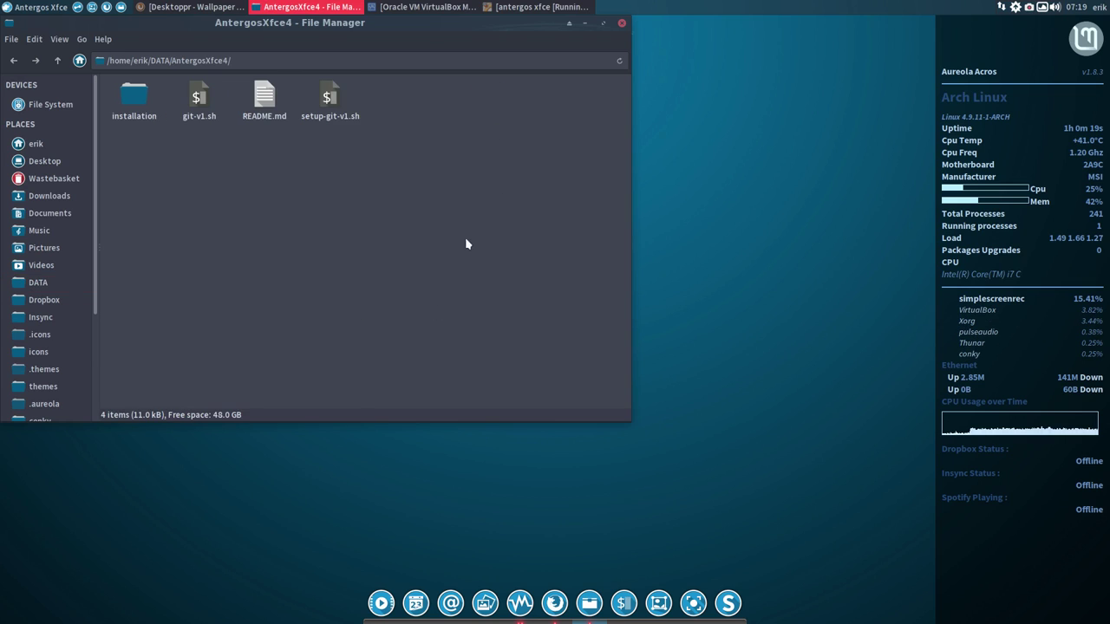
{"action": "double_click", "coordinate": [134, 97]}
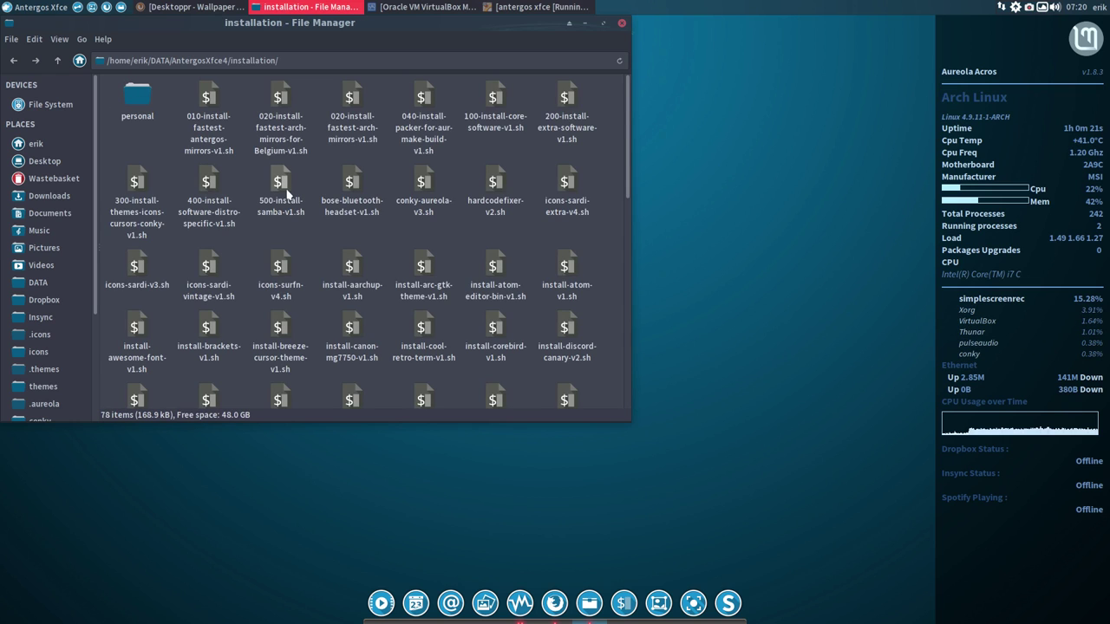
{"action": "double_click", "coordinate": [137, 100]}
{"action": "double_click", "coordinate": [208, 99]}
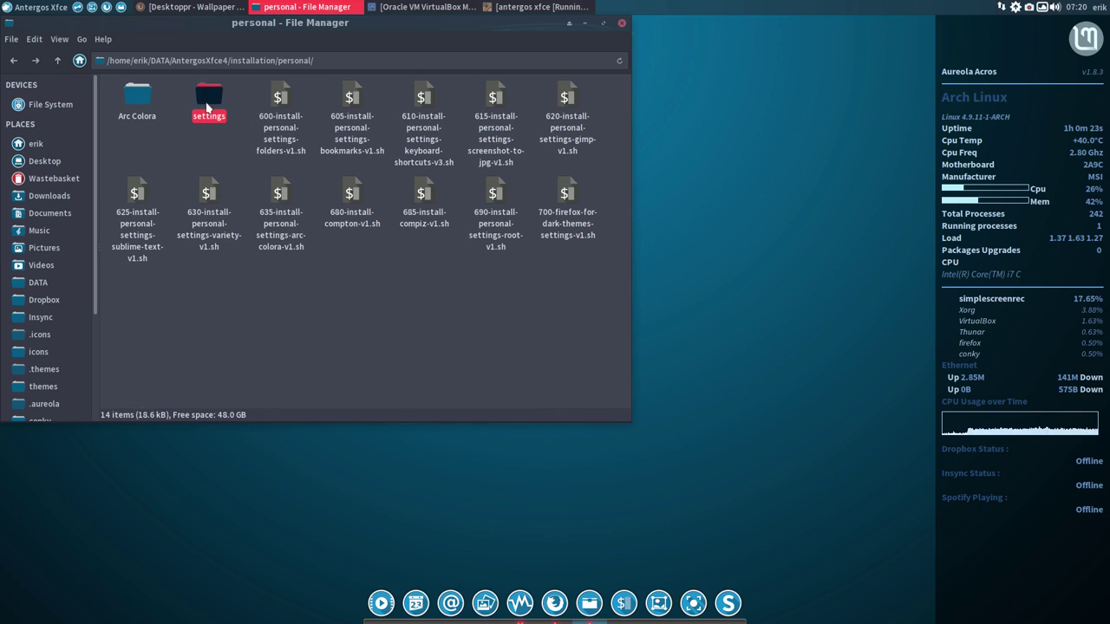
{"action": "double_click", "coordinate": [204, 98]}
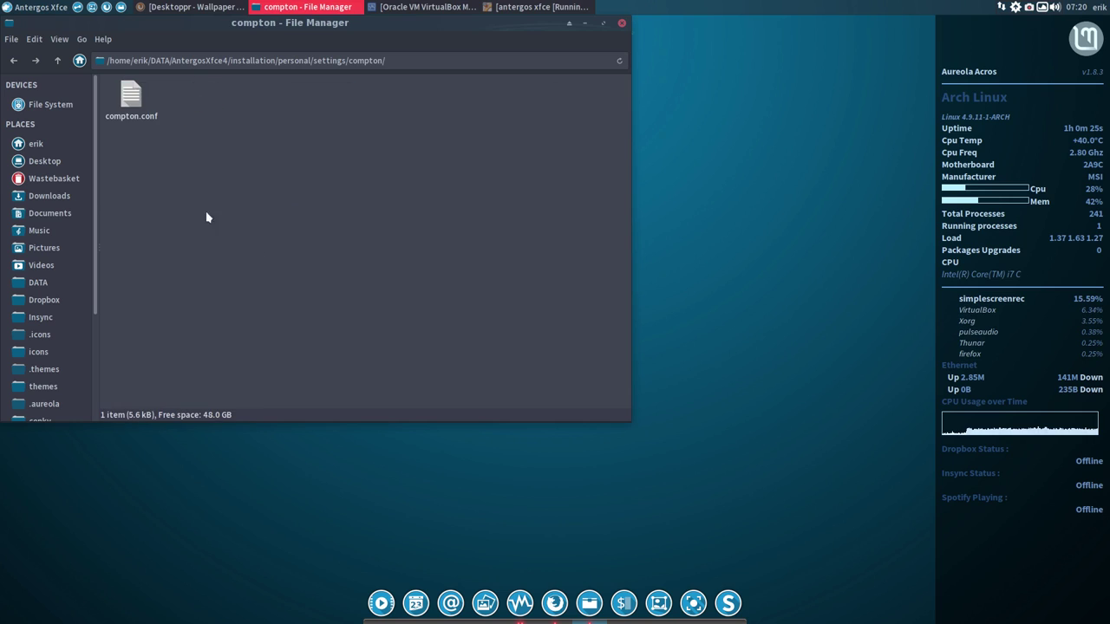
{"action": "left_click", "coordinate": [121, 93]}
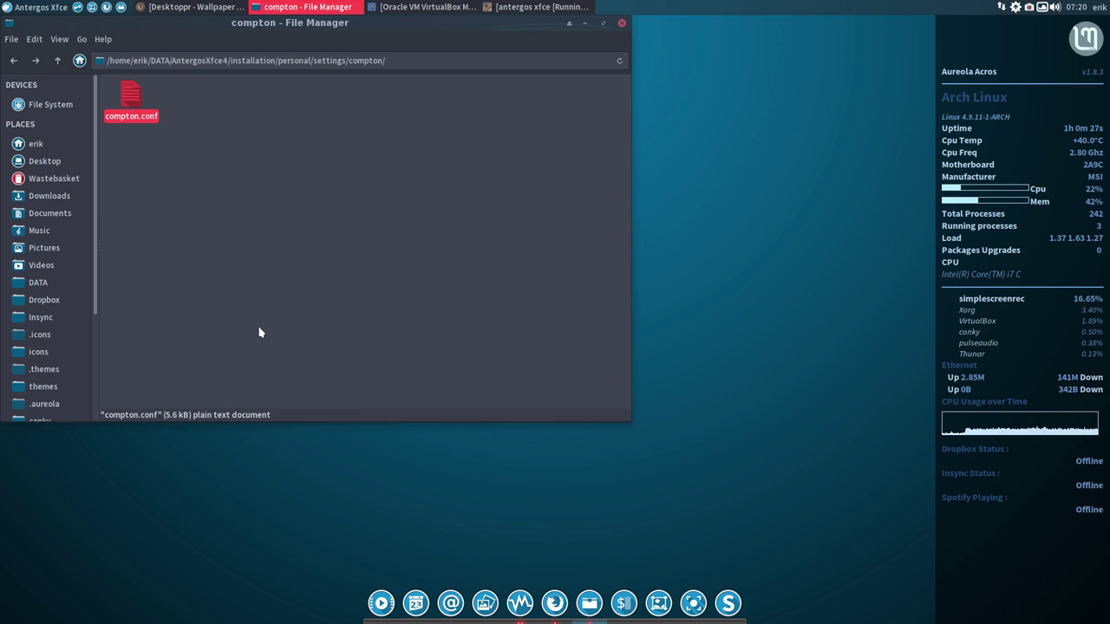
- Show hidden files in Home and paste compton.conf into the .config folder
{"action": "left_click", "coordinate": [35, 144]}
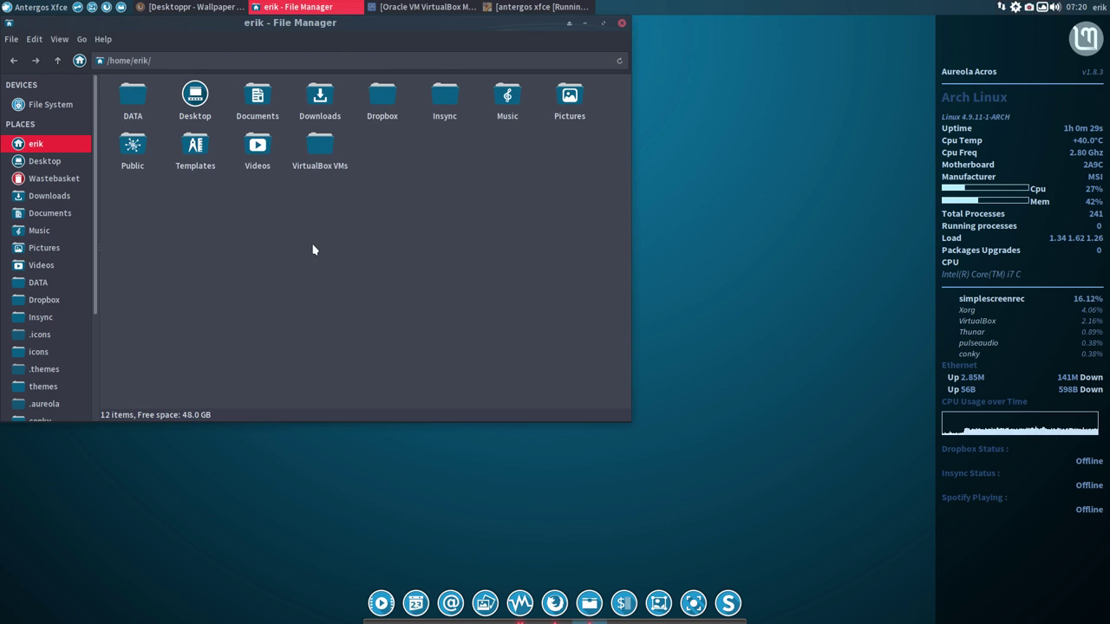
{"action": "key", "text": "ctrl+h"}
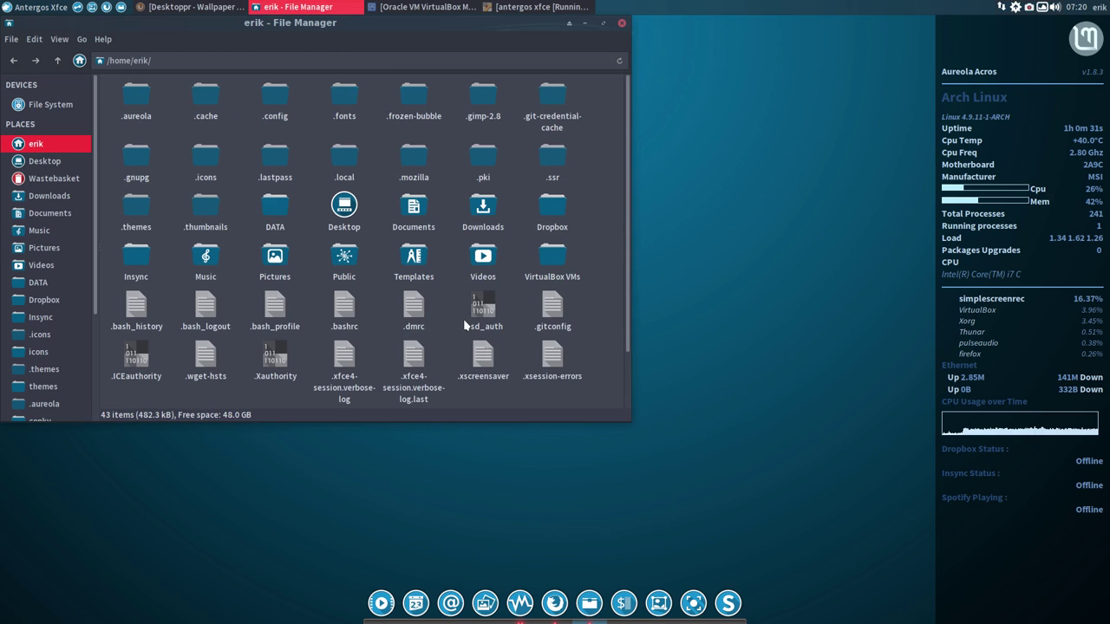
{"action": "double_click", "coordinate": [280, 105]}
{"action": "key", "text": "ctrl+v"}
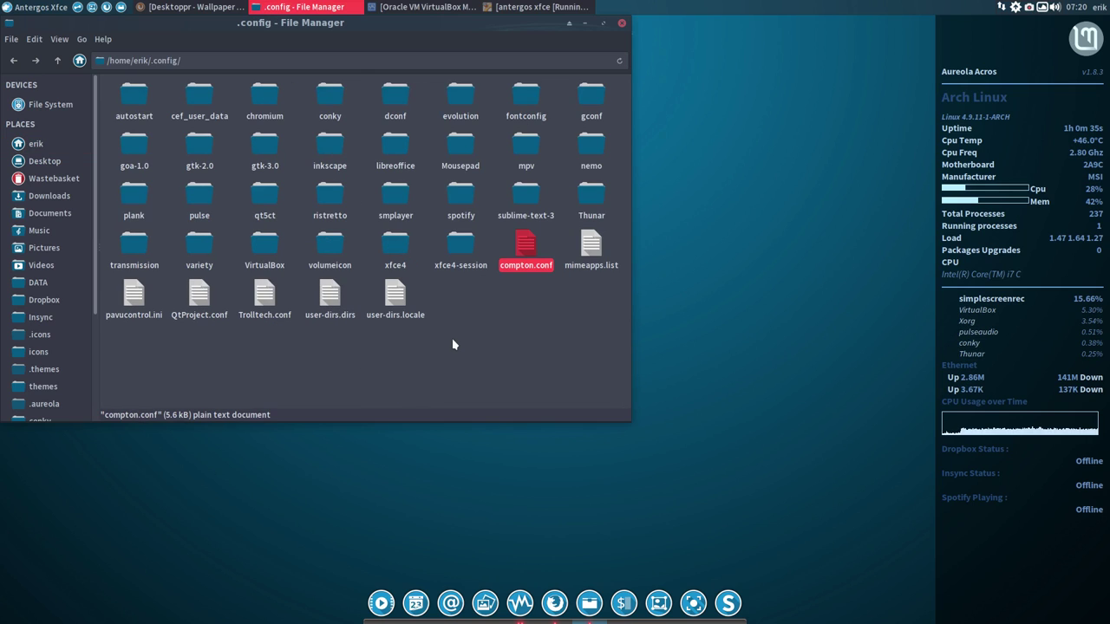
{"action": "left_click", "coordinate": [497, 323]}
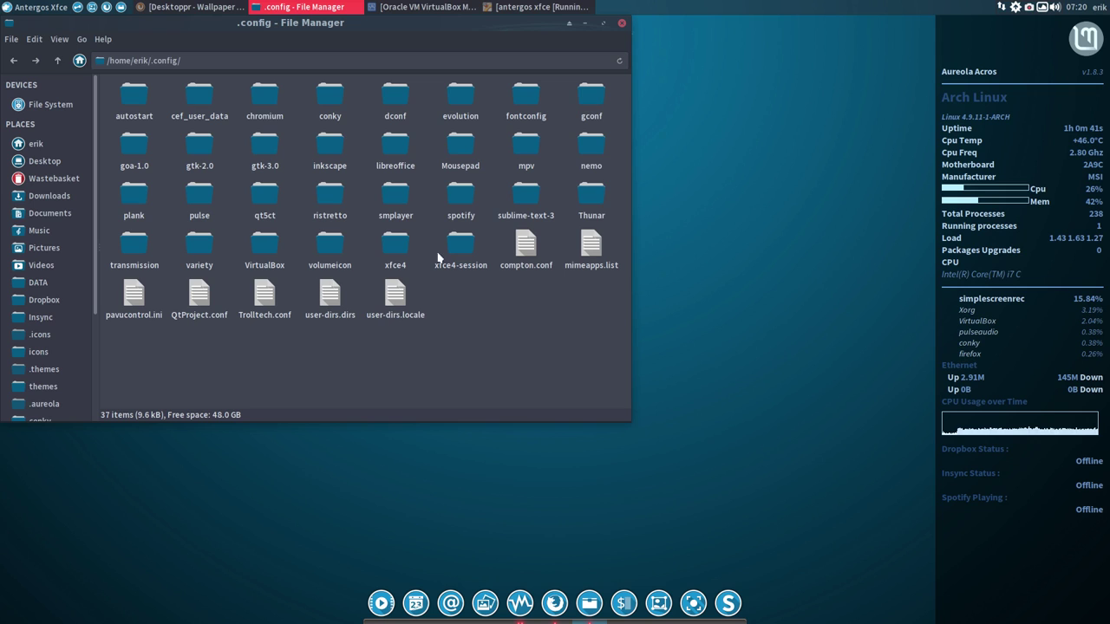
- Go back four folders to return to the personal scripts folder
{"action": "left_click", "coordinate": [17, 59]}
{"action": "left_click", "coordinate": [16, 60]}
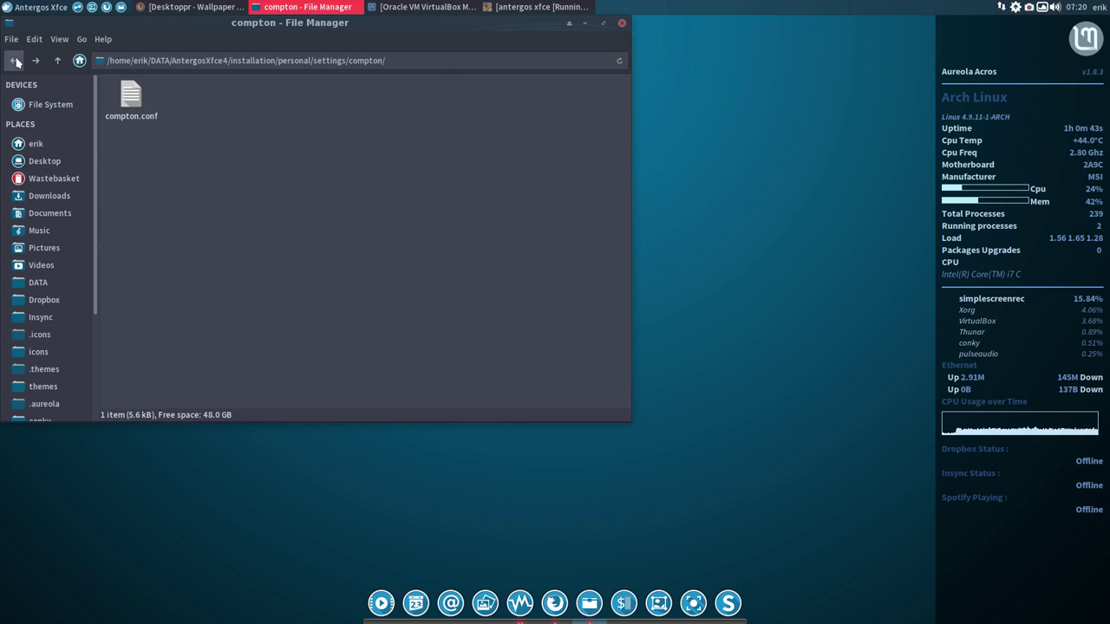
{"action": "left_click", "coordinate": [16, 60]}
{"action": "left_click", "coordinate": [17, 60]}
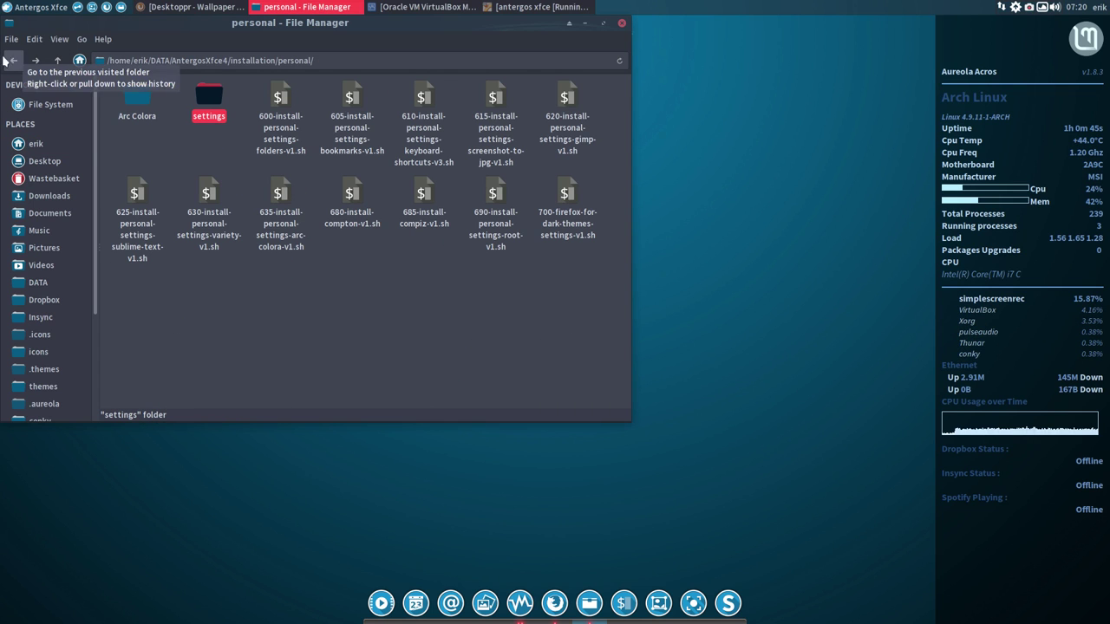
{"action": "left_click", "coordinate": [478, 276]}
- Glance at 685-install-compiz-v1.sh, then open 680-install-compton-v1.sh in Sublime Text
{"action": "double_click", "coordinate": [422, 198]}
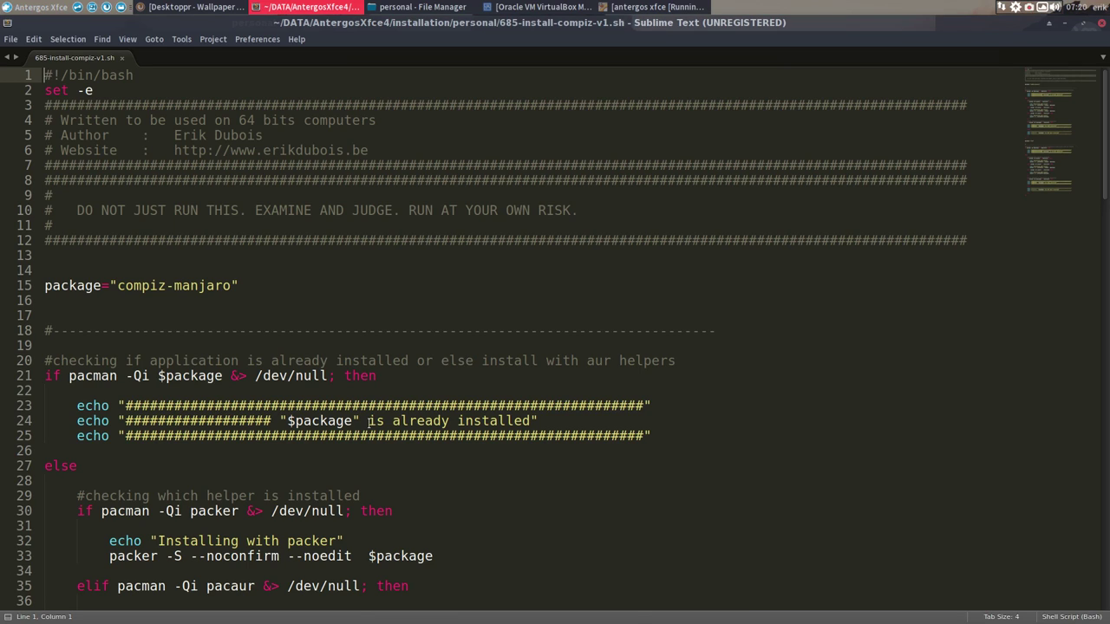
{"action": "left_click", "coordinate": [1100, 23]}
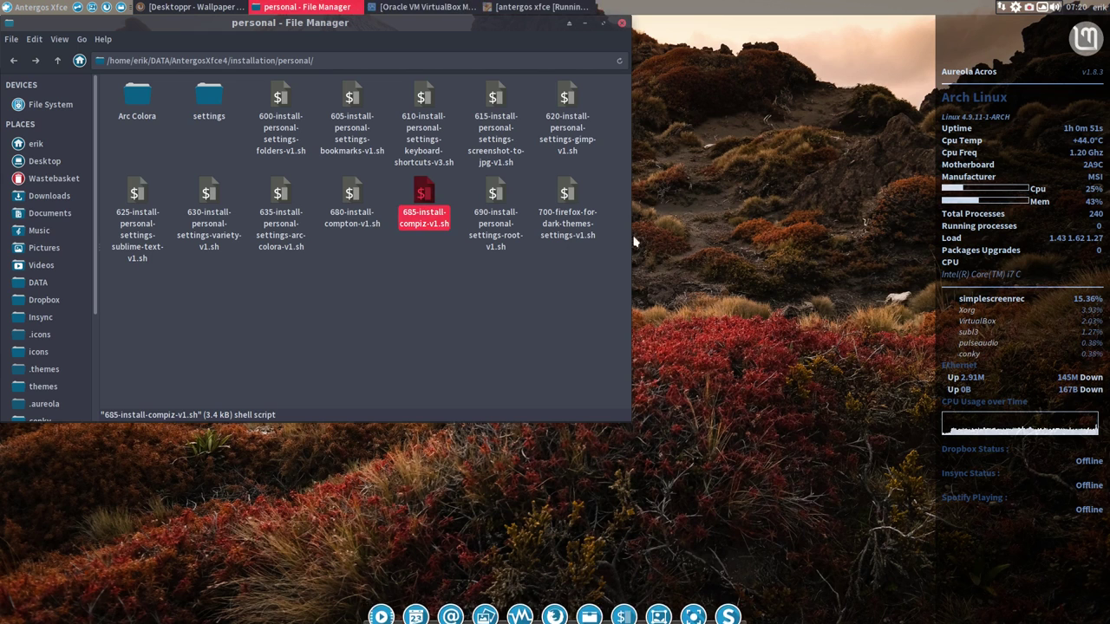
{"action": "double_click", "coordinate": [351, 197]}
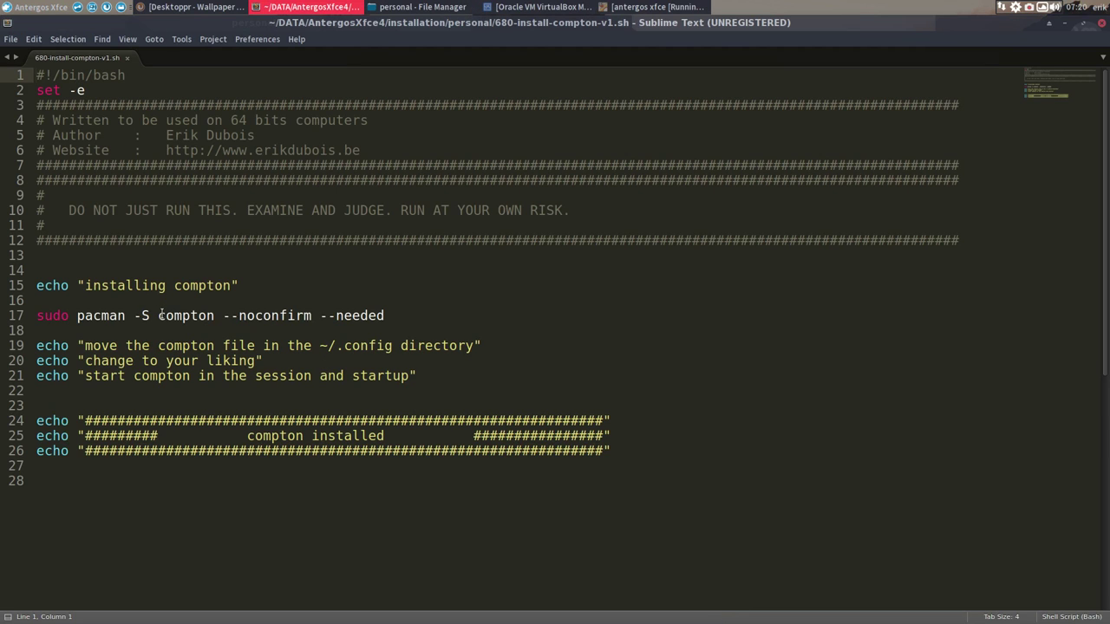
{"action": "left_click", "coordinate": [1041, 16]}
{"action": "left_click", "coordinate": [1033, 23]}
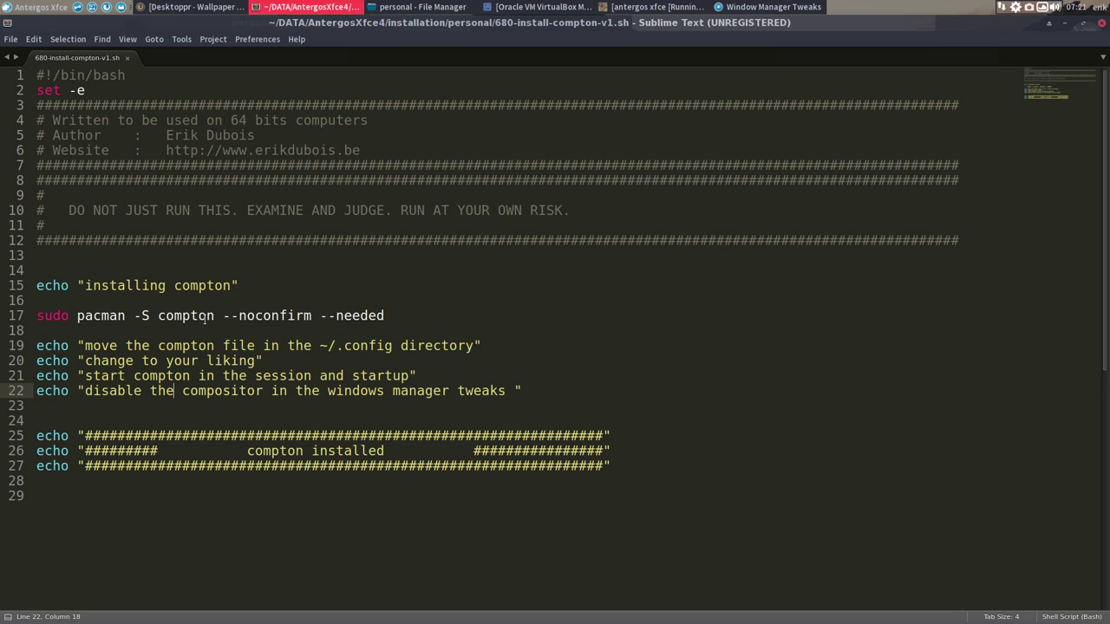
- Highlight the compton install lines and the reminder to disable the compositor, then close Sublime Text
{"action": "left_click", "coordinate": [157, 317]}
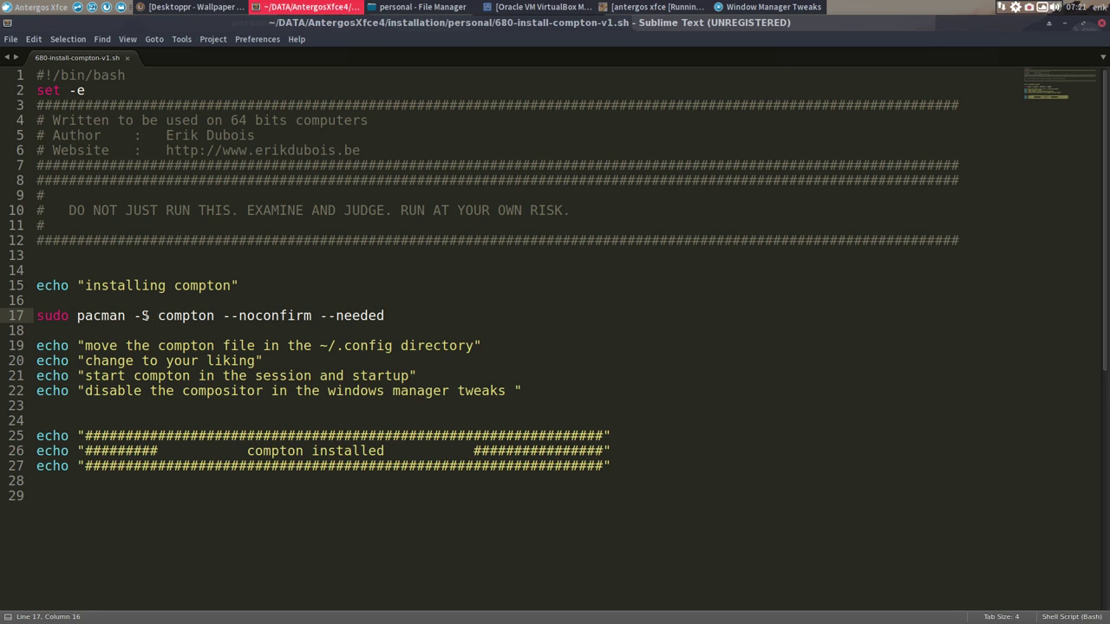
{"action": "left_click_drag", "start_coordinate": [158, 316], "coordinate": [240, 315]}
{"action": "left_click", "coordinate": [272, 316]}
{"action": "left_click", "coordinate": [108, 345]}
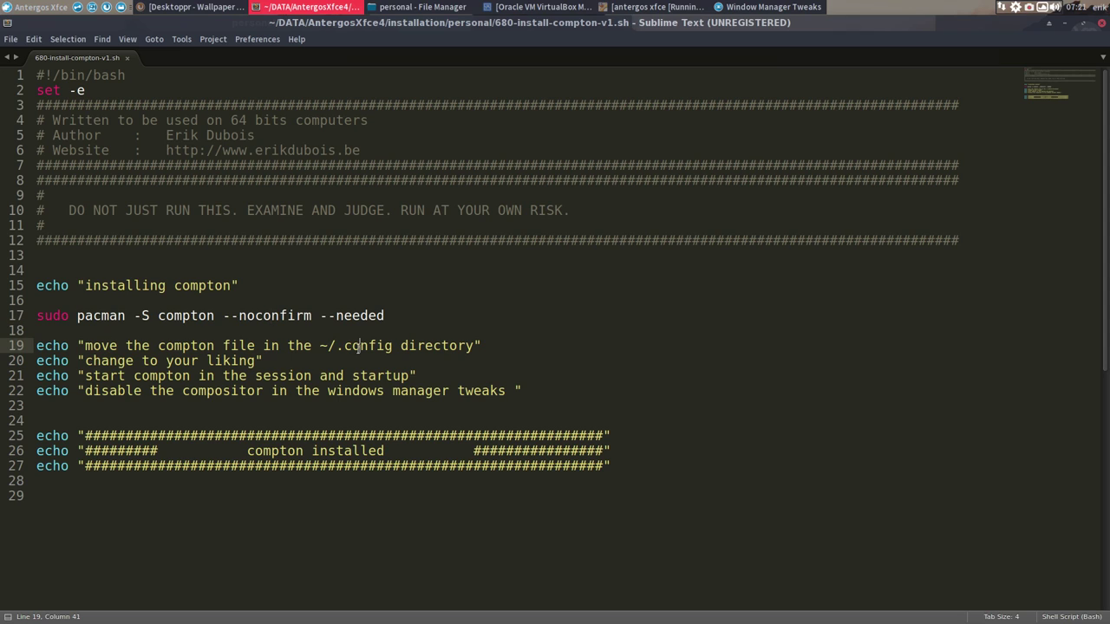
{"action": "left_click", "coordinate": [221, 361]}
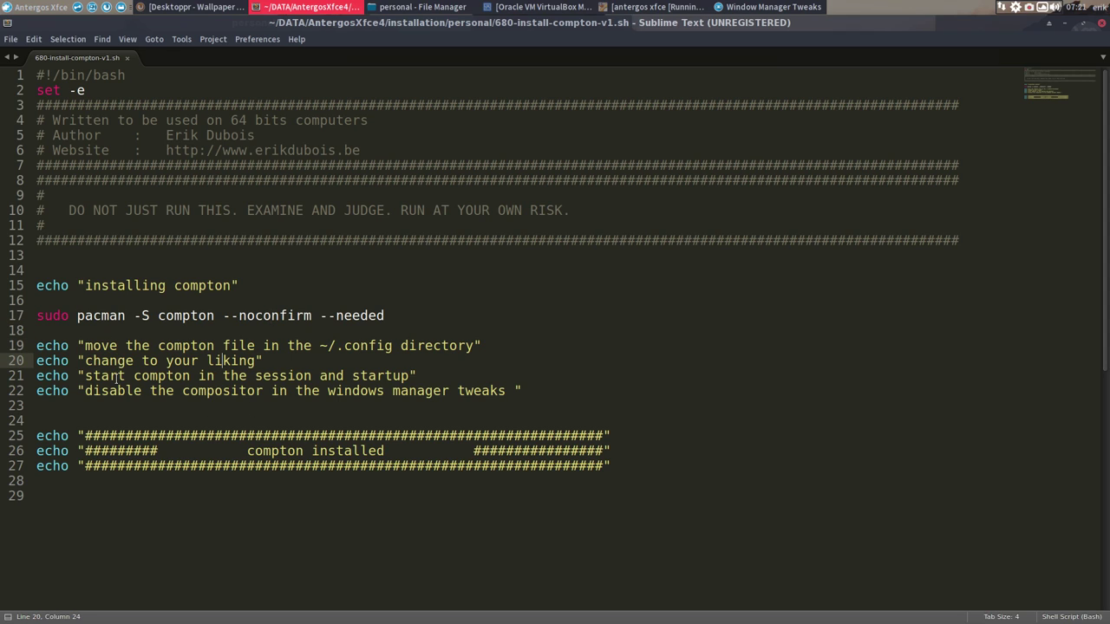
{"action": "left_click", "coordinate": [157, 376]}
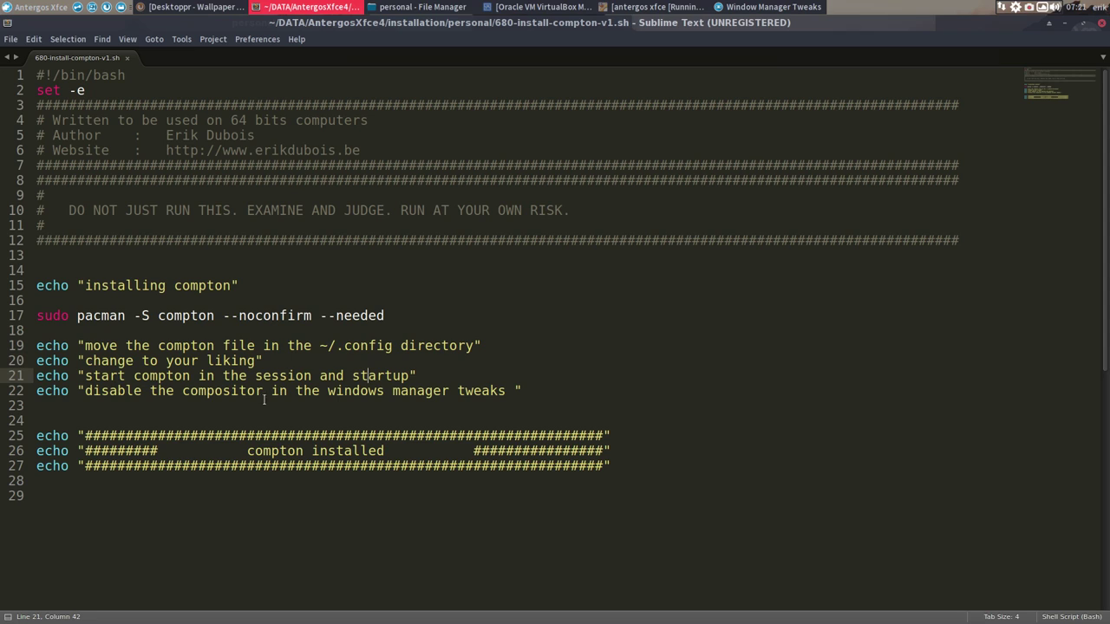
{"action": "left_click_drag", "start_coordinate": [111, 390], "coordinate": [506, 387]}
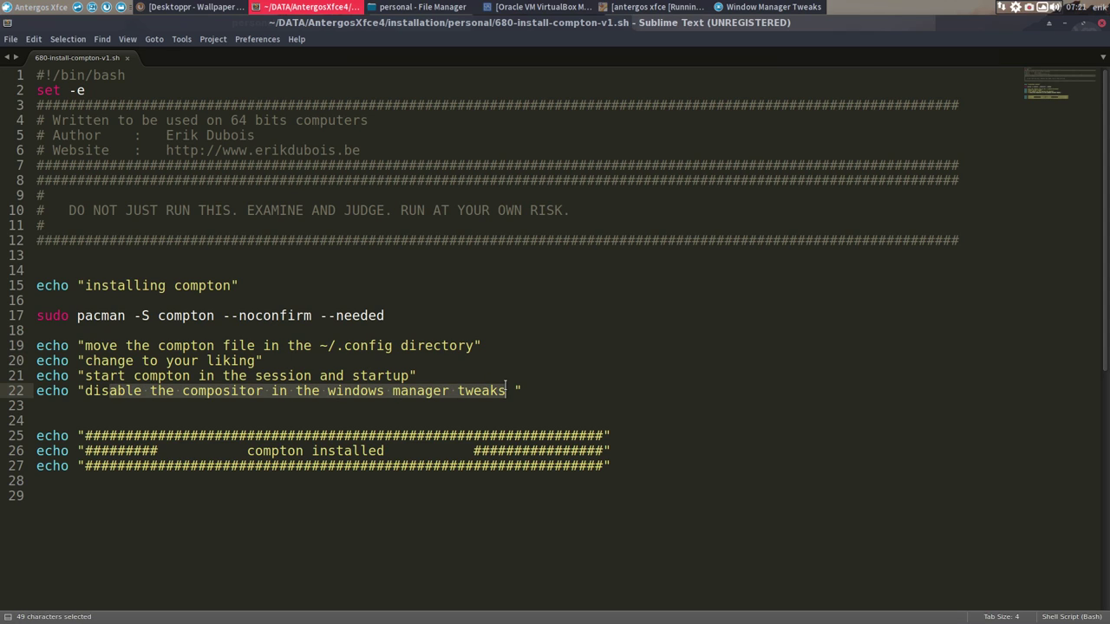
{"action": "left_click", "coordinate": [1101, 22]}
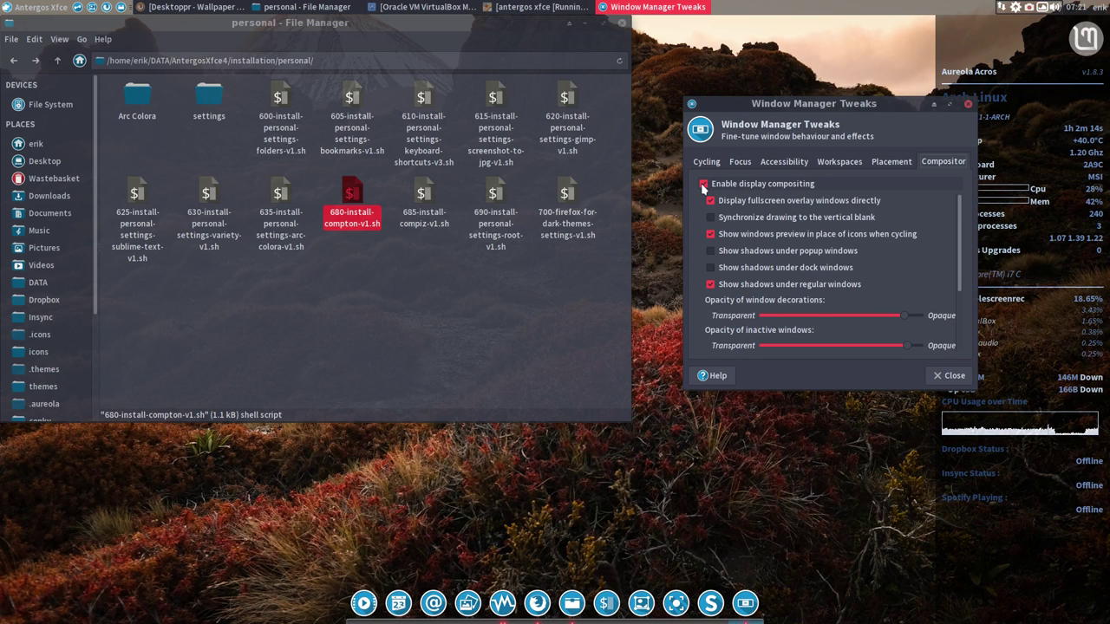
- Uncheck Enable display compositing, close Window Manager Tweaks and go to the home folder
{"action": "left_click", "coordinate": [704, 185]}
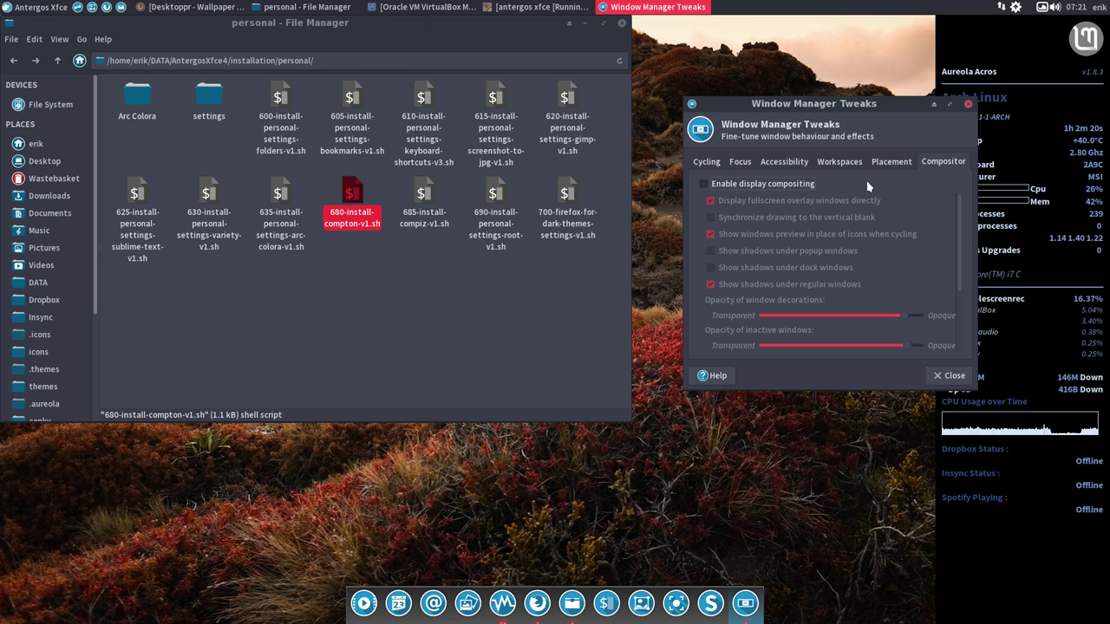
{"action": "left_click", "coordinate": [968, 106]}
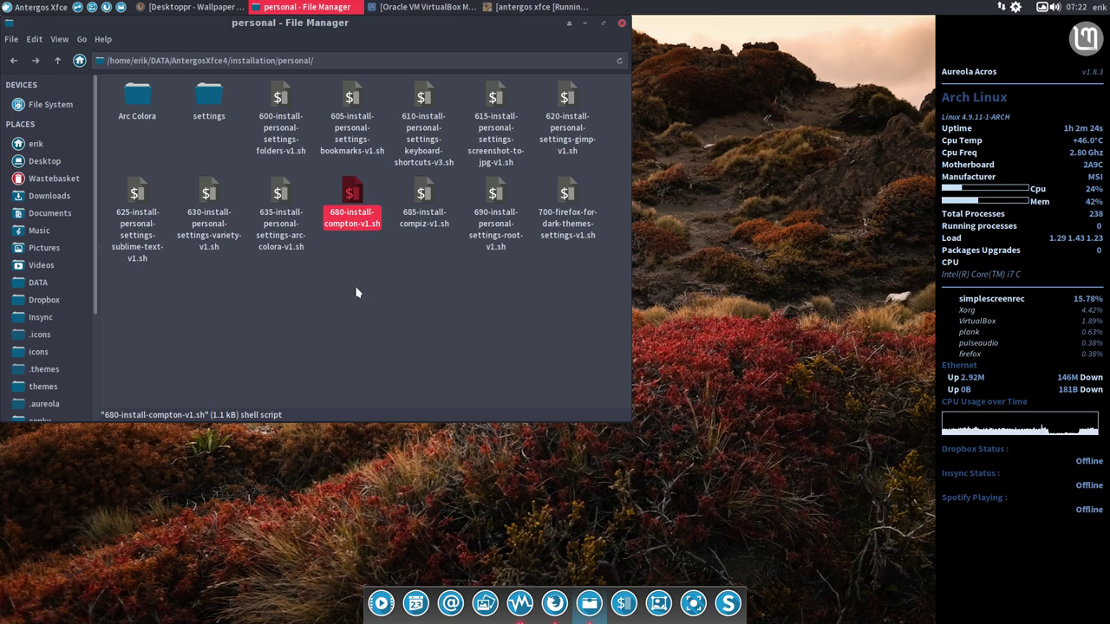
{"action": "left_click", "coordinate": [47, 145]}
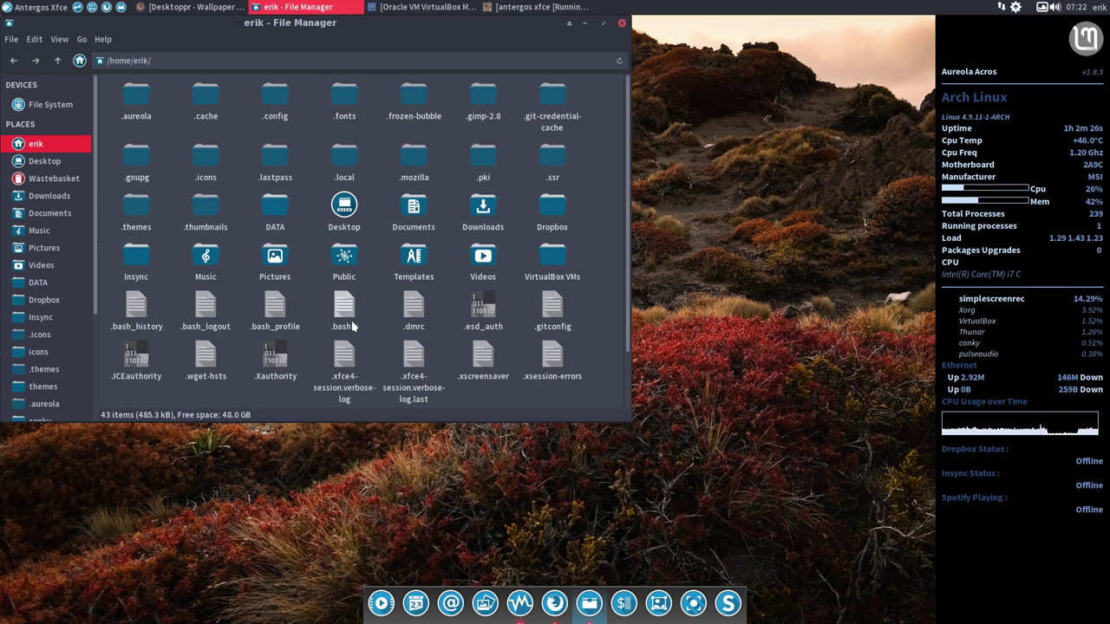
- Open .config, select compton.conf and move the File Manager toward the screen centre
{"action": "scroll", "coordinate": [43, 260], "scroll_direction": "down", "scroll_amount": 3}
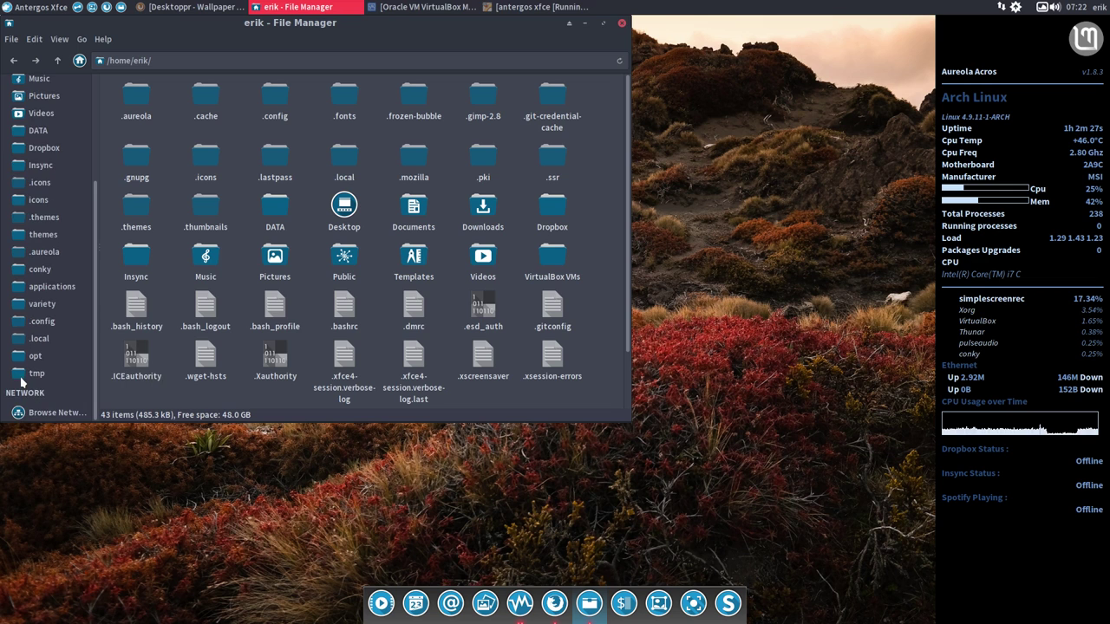
{"action": "left_click", "coordinate": [41, 320]}
{"action": "left_click", "coordinate": [525, 246]}
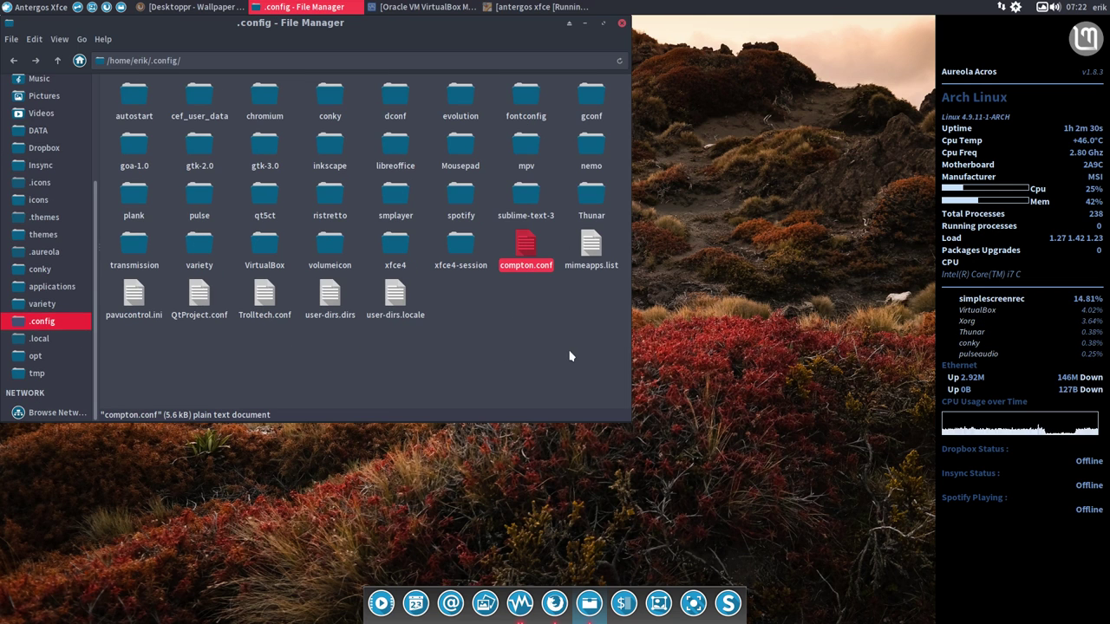
{"action": "left_click_drag", "start_coordinate": [348, 24], "coordinate": [535, 43]}
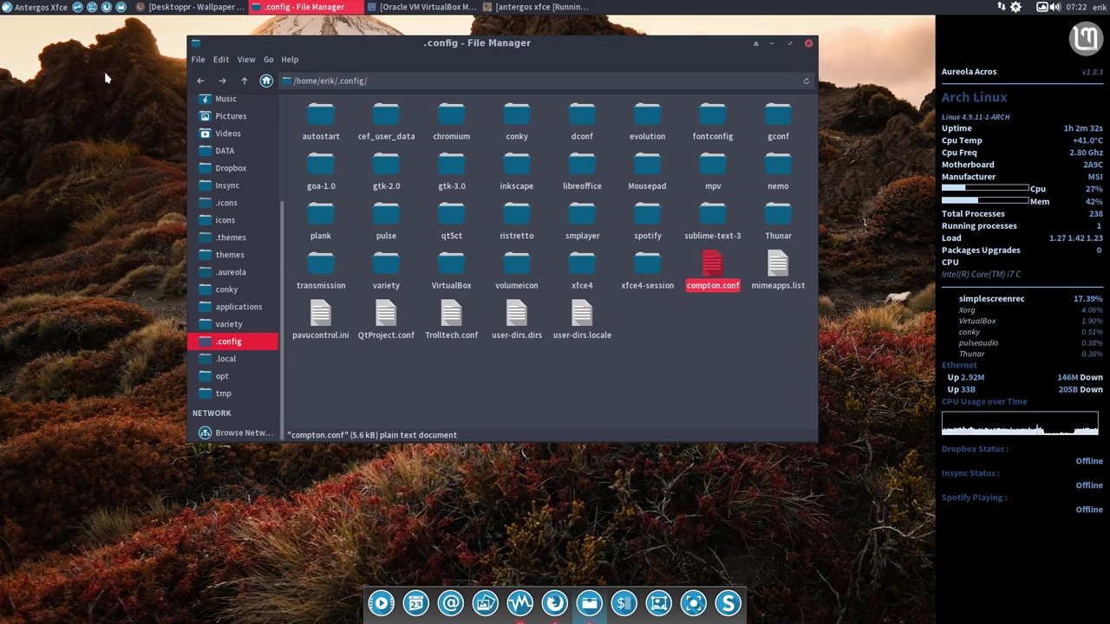
{"action": "left_click", "coordinate": [17, 8]}
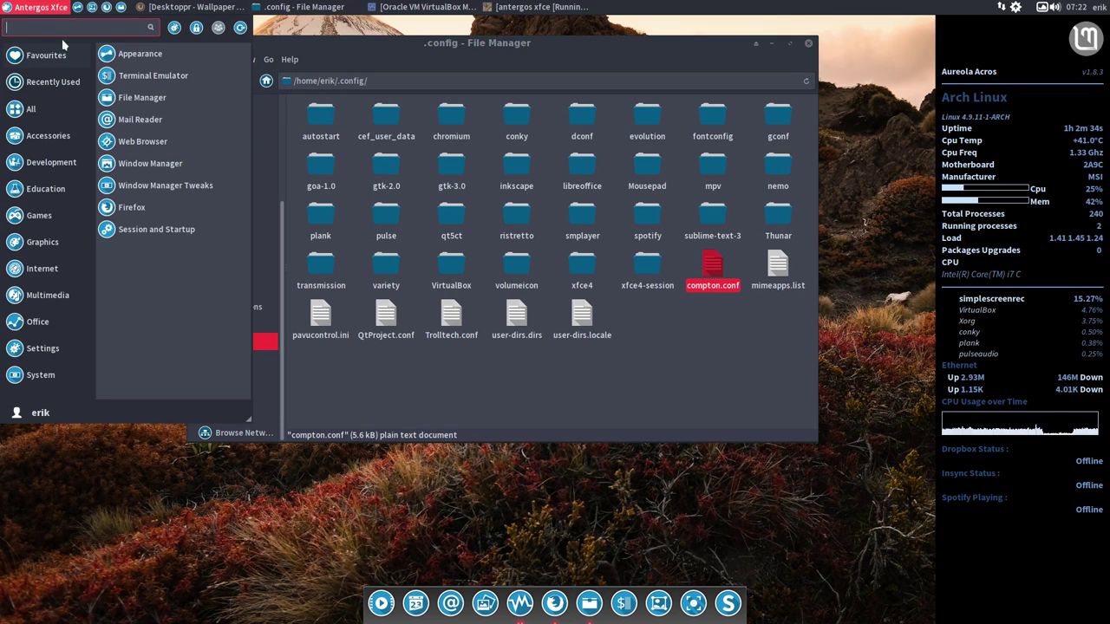
- In Session and Startup's Application Autostart, add an entry named compton with description compton
{"action": "left_click", "coordinate": [187, 229]}
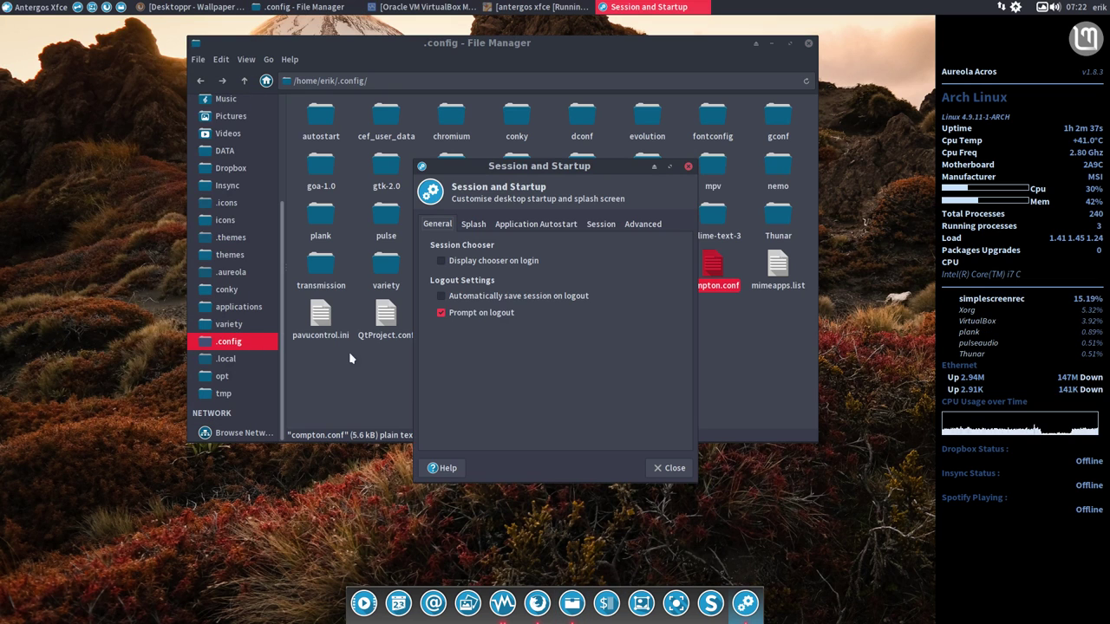
{"action": "left_click", "coordinate": [543, 226]}
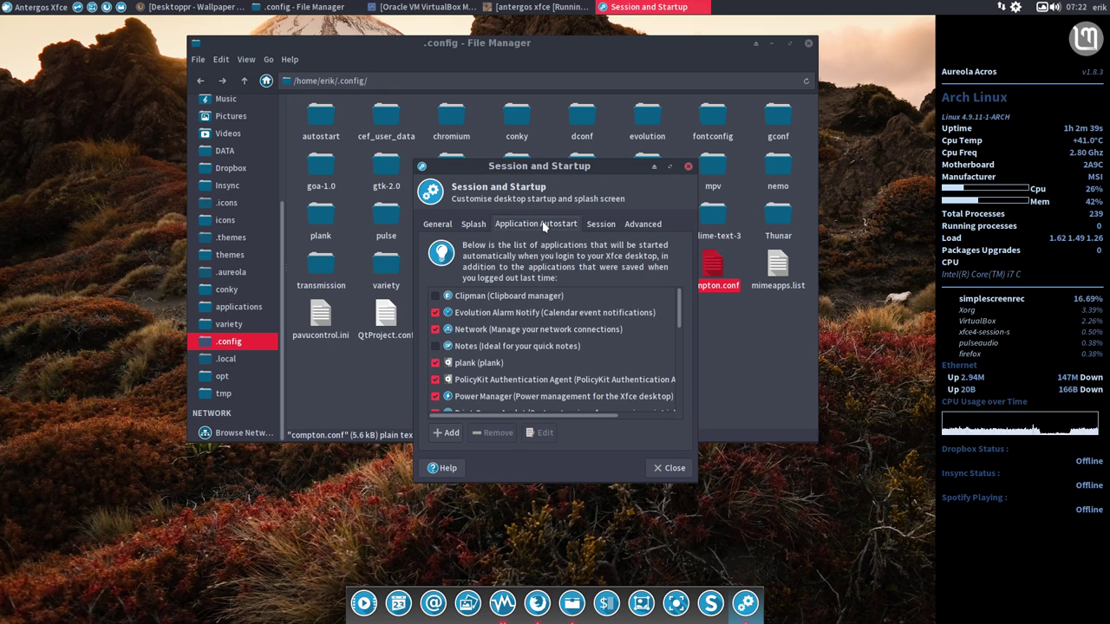
{"action": "left_click", "coordinate": [445, 433]}
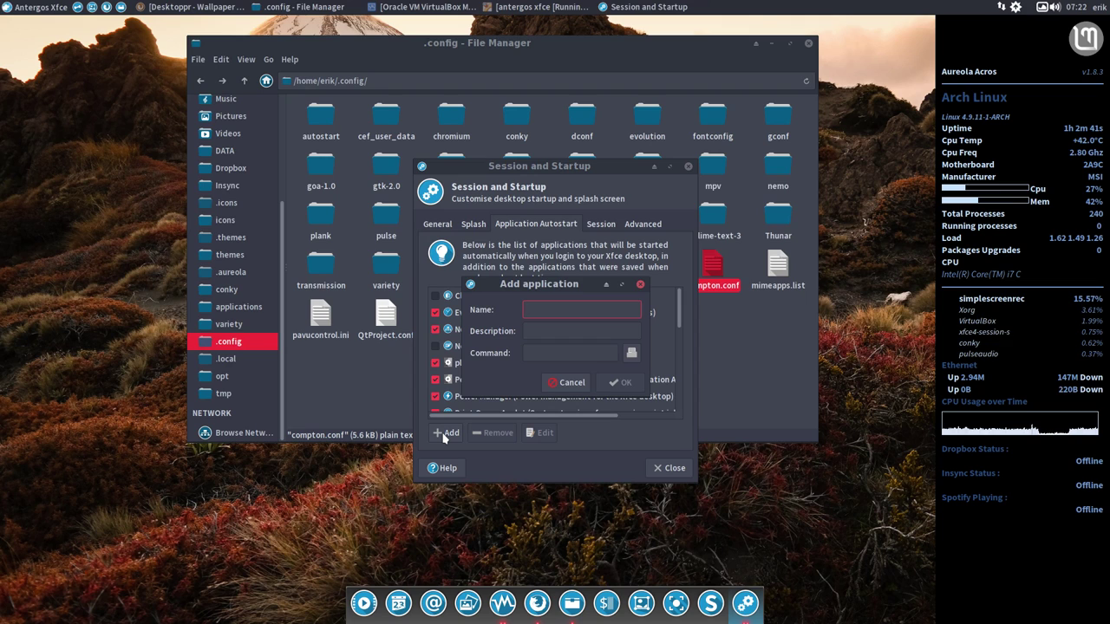
{"action": "type", "text": "compton"}
{"action": "key", "text": "Tab"}
{"action": "type", "text": "com"}
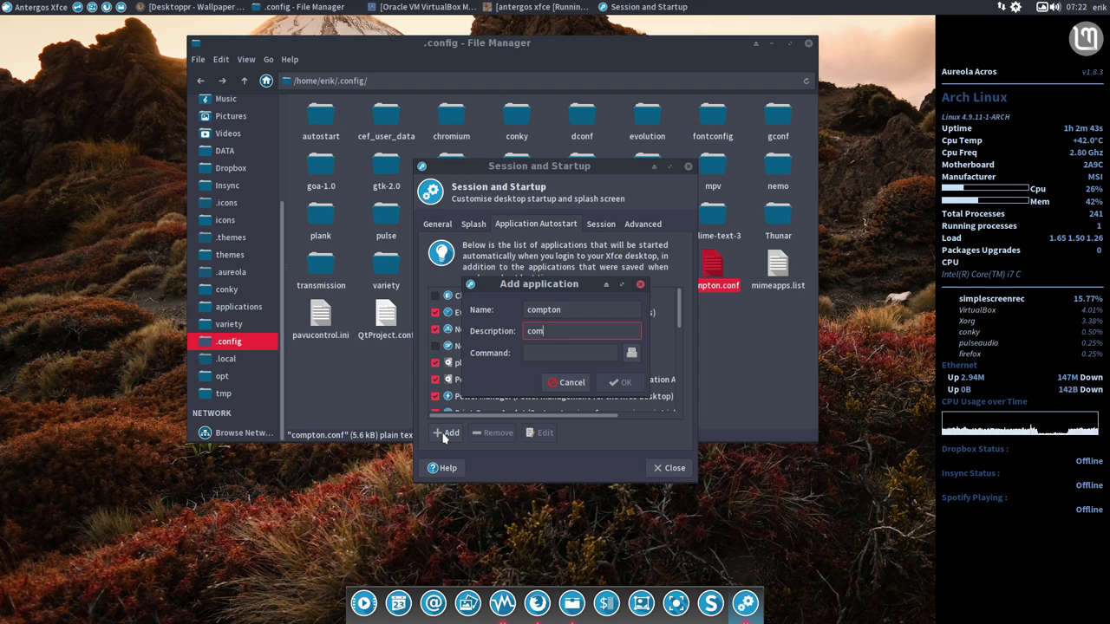
{"action": "type", "text": "tp"}
{"action": "key", "text": "BackSpace"}
{"action": "type", "text": "ton"}
- Set the entry's command to compton -b, confirm it, and close Session and Startup
{"action": "key", "text": "Tab"}
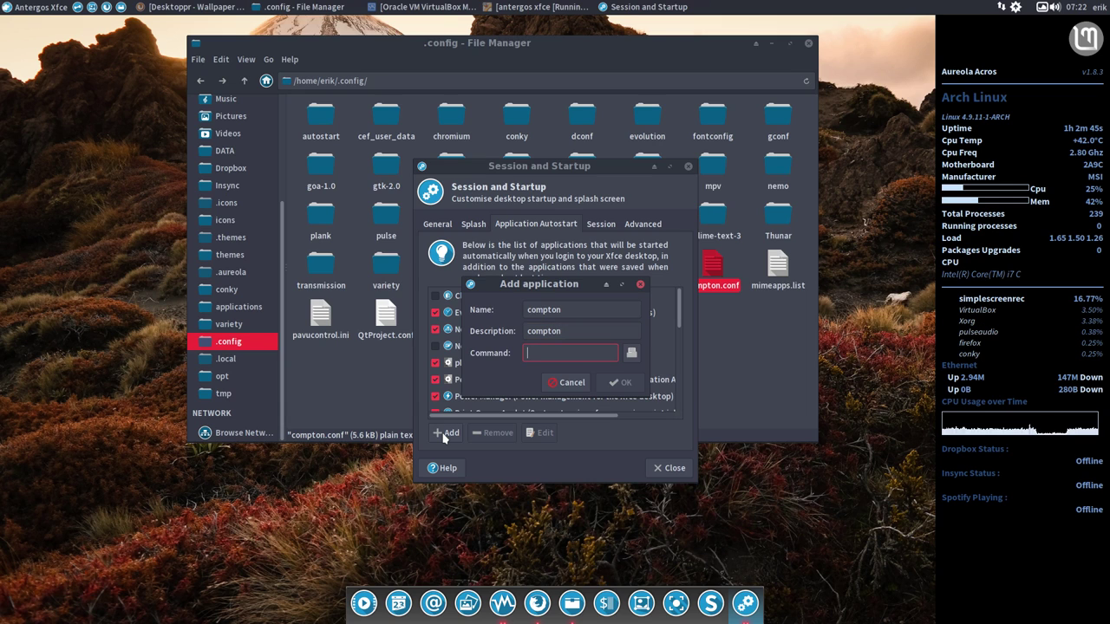
{"action": "type", "text": "con"}
{"action": "type", "text": "mto"}
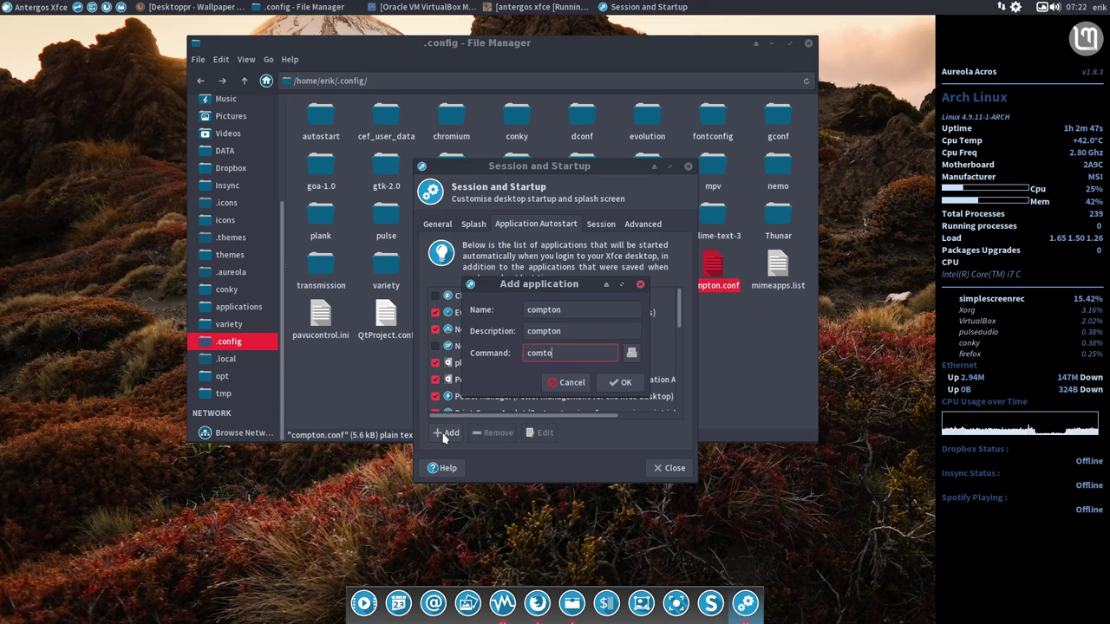
{"action": "key", "text": "BackSpace"}
{"action": "key", "text": "BackSpace"}
{"action": "type", "text": "pton "}
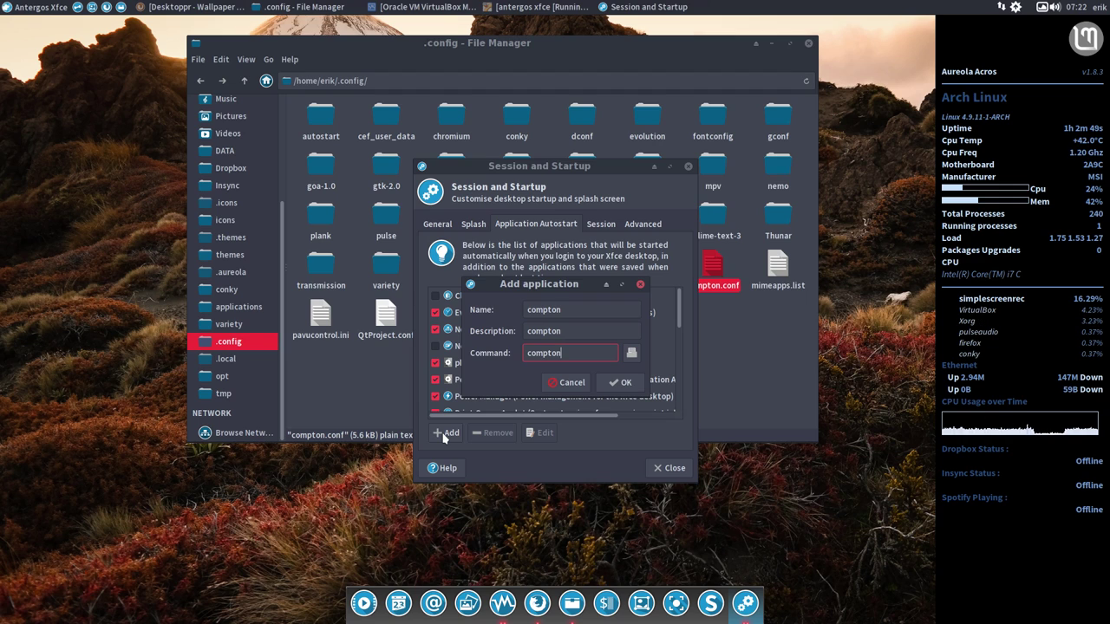
{"action": "type", "text": "-b"}
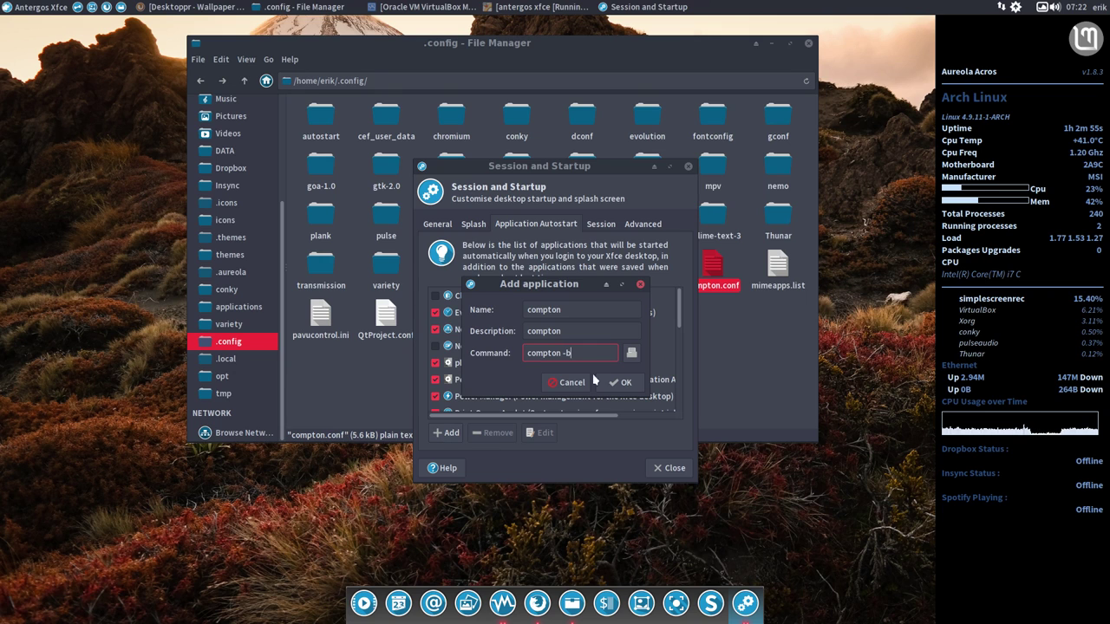
{"action": "left_click", "coordinate": [618, 385]}
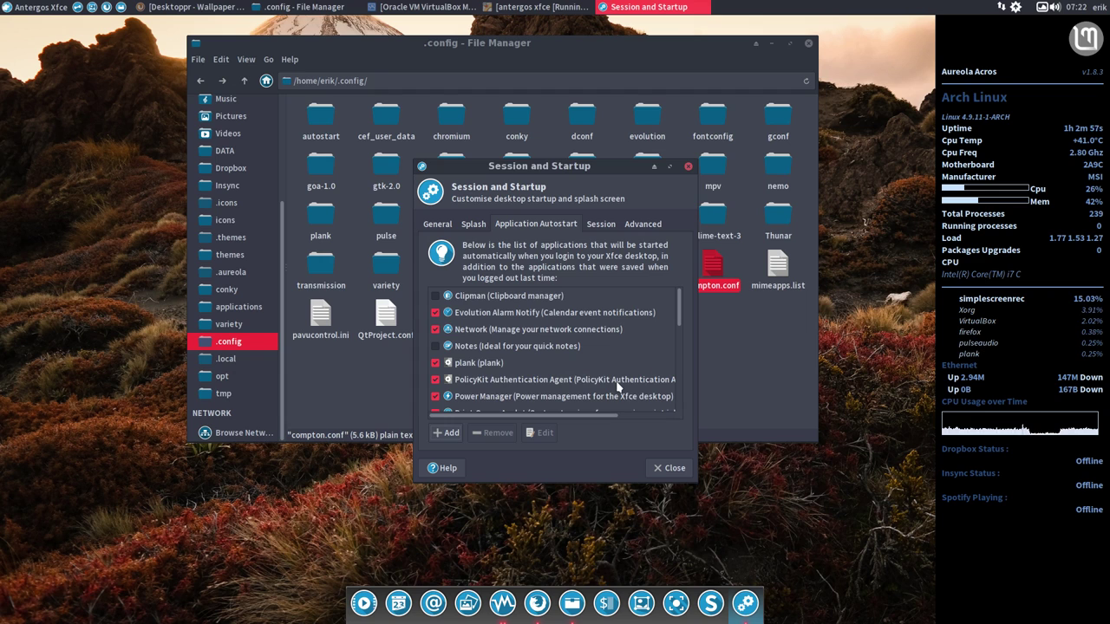
{"action": "left_click", "coordinate": [665, 469]}
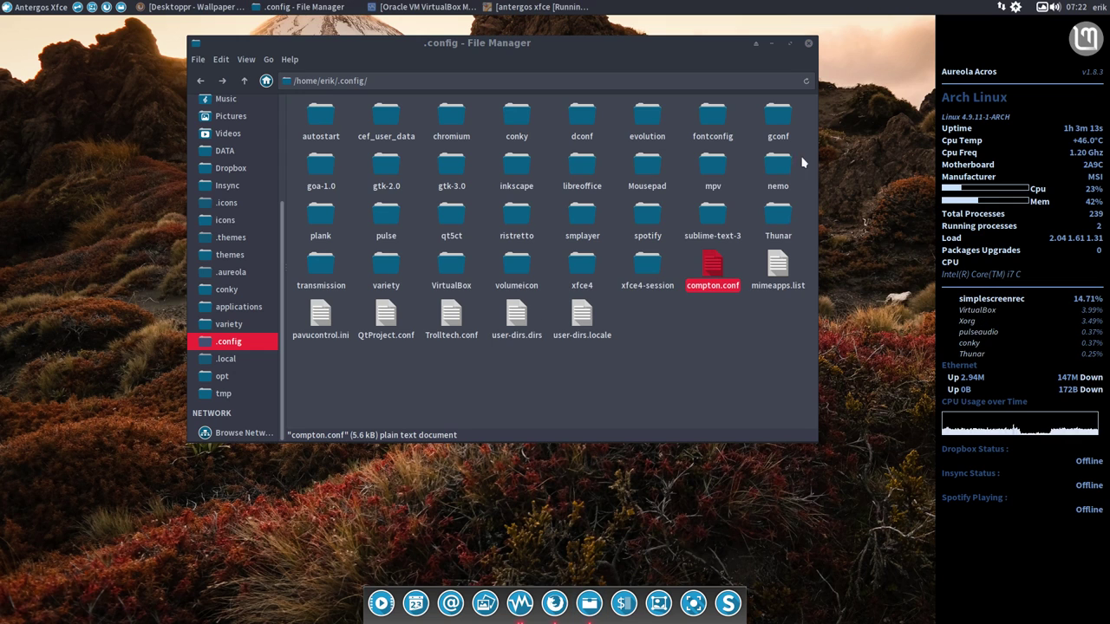
- Minimise the File Manager window showing .config so the desktop background is visible
{"action": "left_click", "coordinate": [1028, 9]}
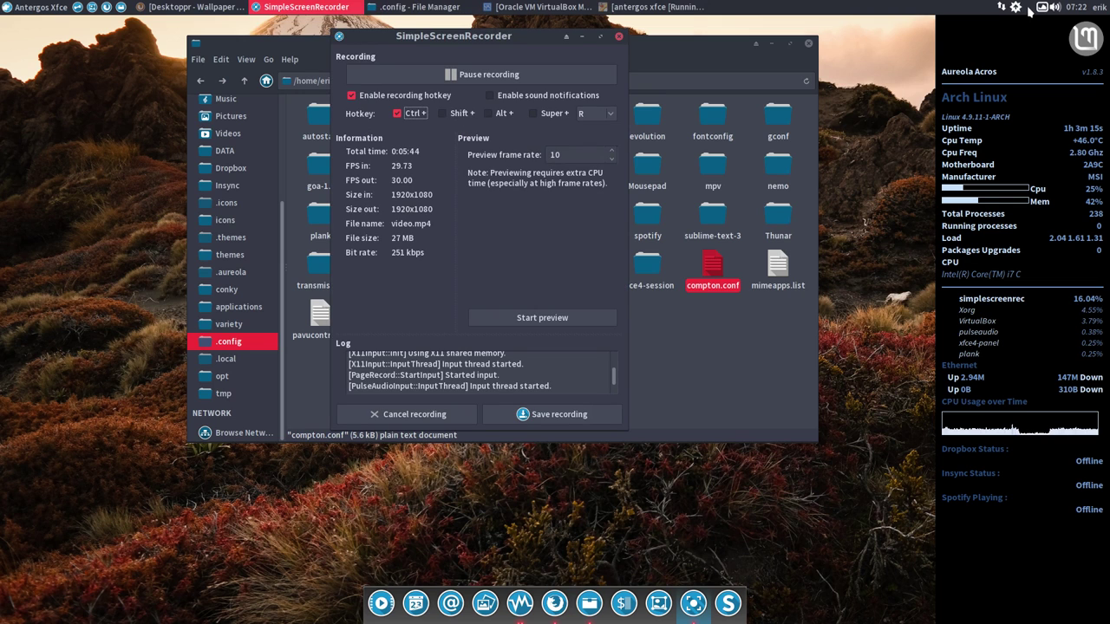
{"action": "left_click", "coordinate": [581, 36]}
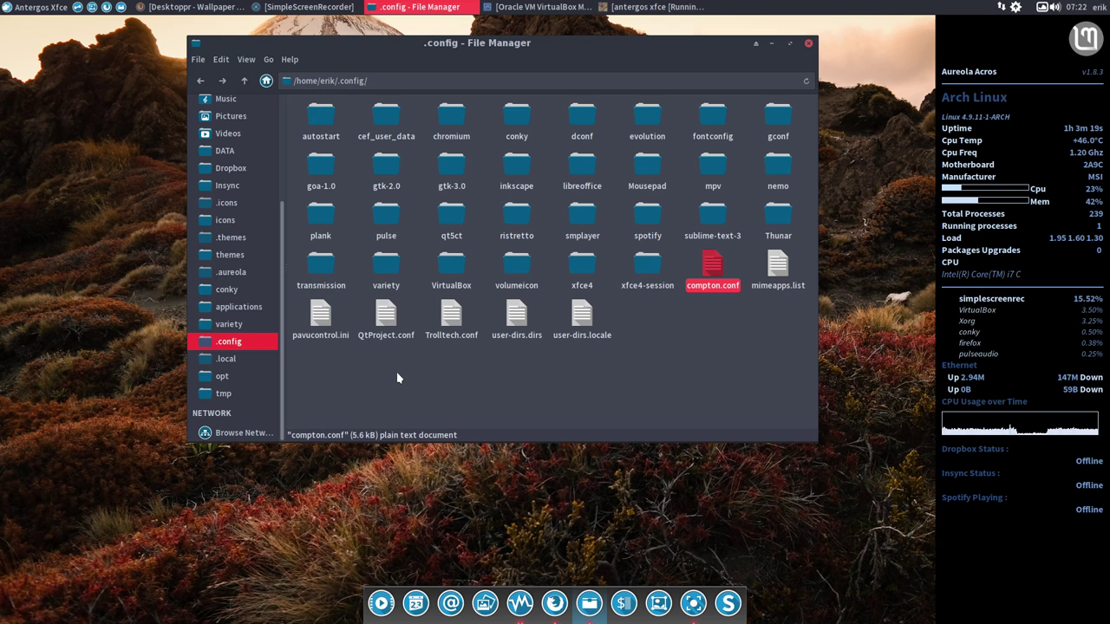
{"action": "left_click", "coordinate": [772, 44]}
- Open a terminal in the Desktop folder and run 'compton -b' to start the compositor in the background
{"action": "right_click", "coordinate": [362, 230]}
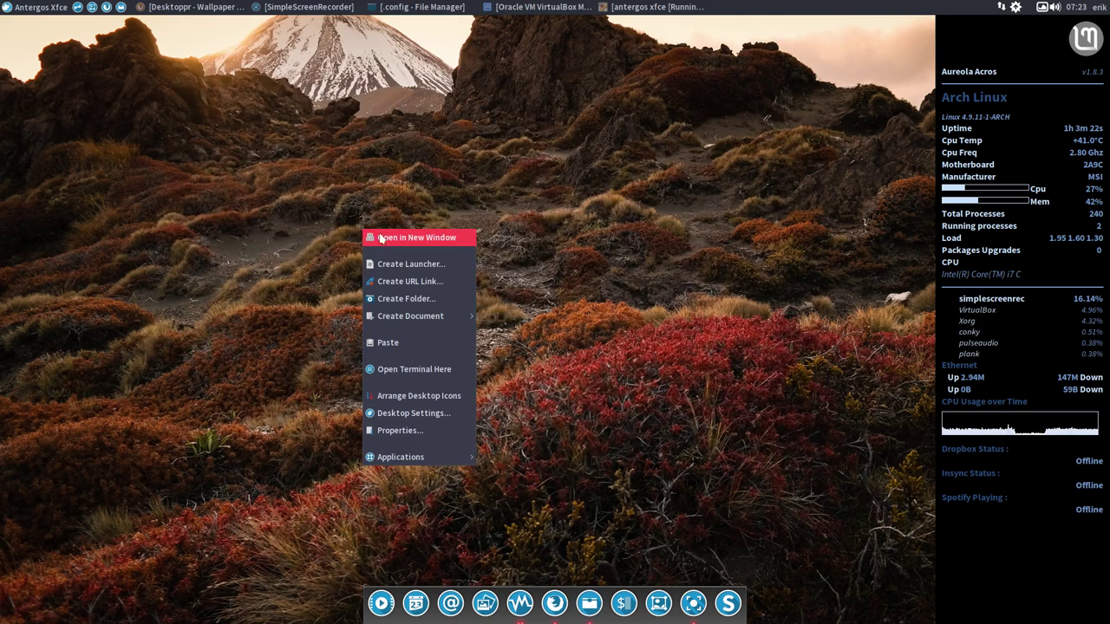
{"action": "left_click", "coordinate": [416, 370]}
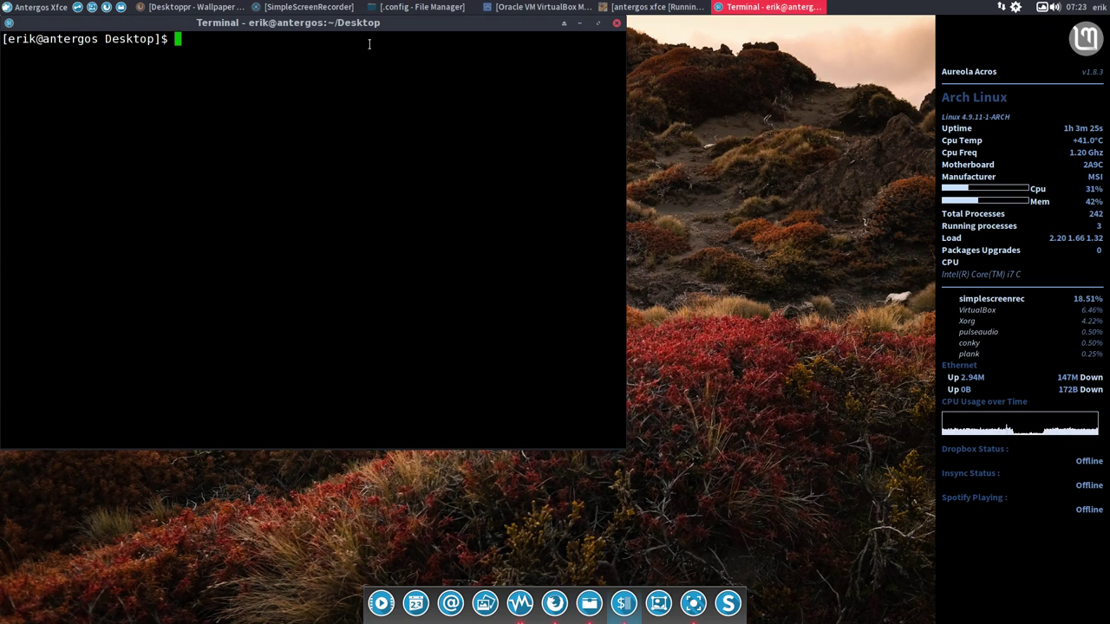
{"action": "left_click_drag", "start_coordinate": [346, 30], "coordinate": [509, 135]}
{"action": "type", "text": "co"}
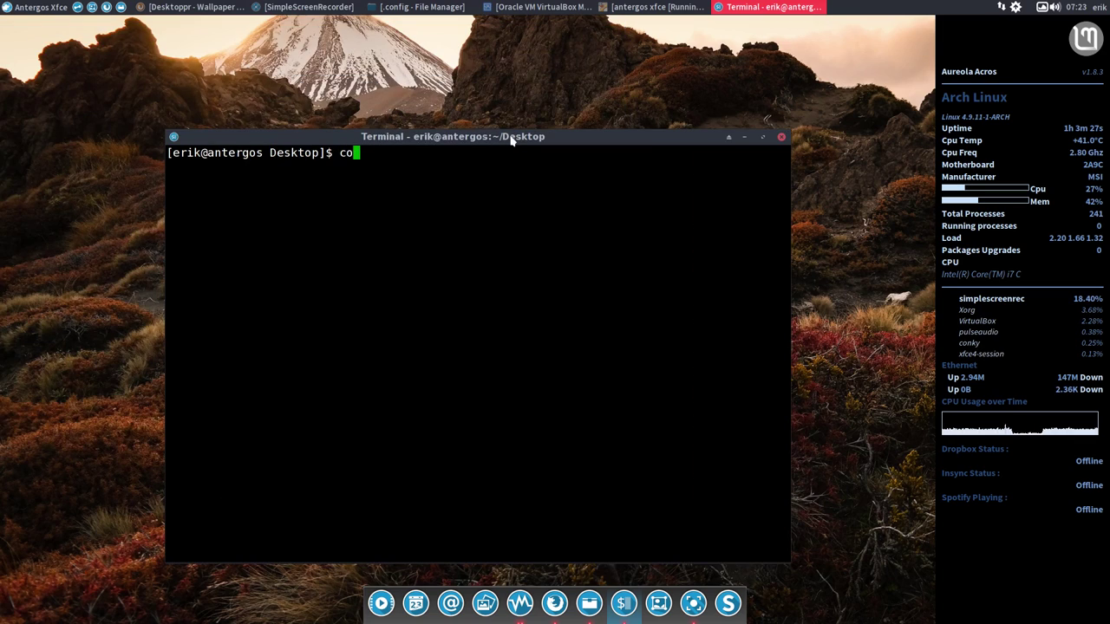
{"action": "type", "text": "mpton -b"}
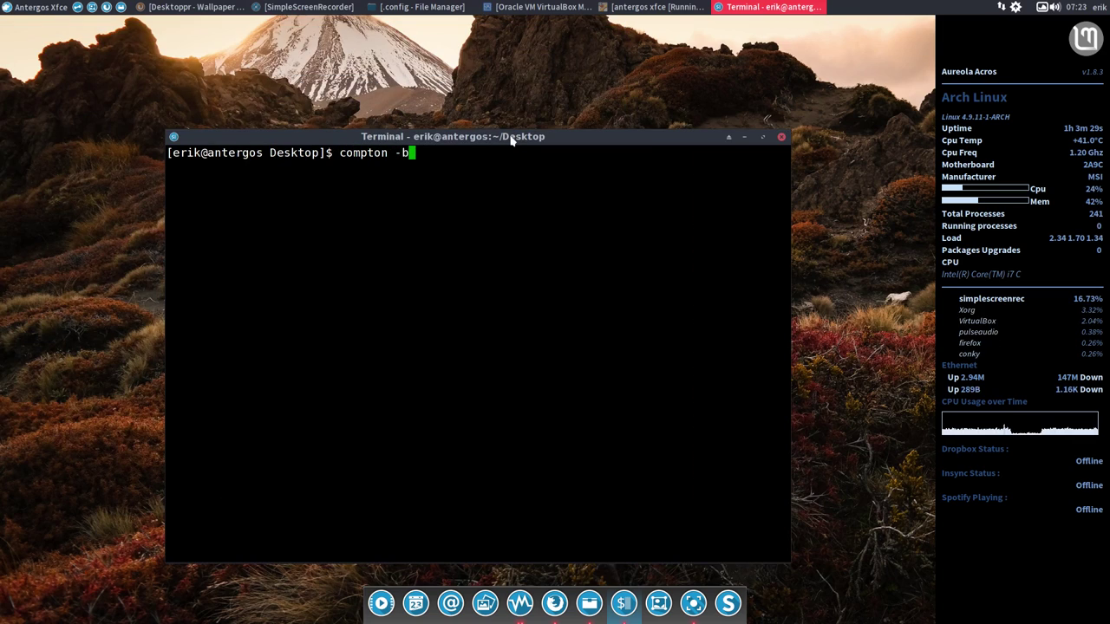
{"action": "key", "text": "Return"}
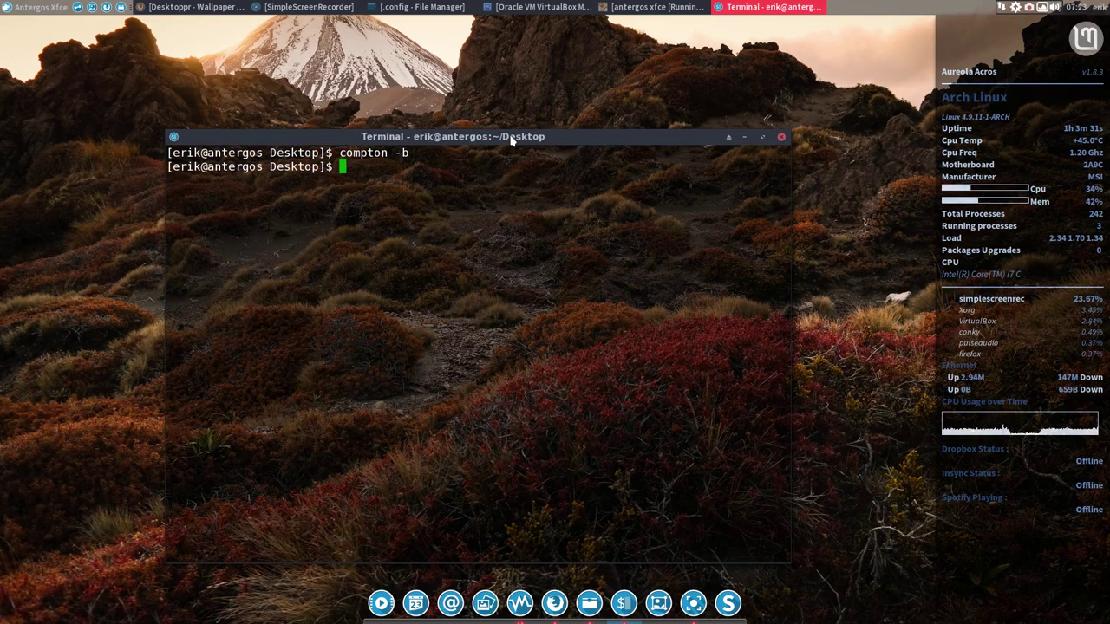
- Drag the terminal around to check its translucency, then close it
{"action": "left_click_drag", "start_coordinate": [559, 136], "coordinate": [496, 64]}
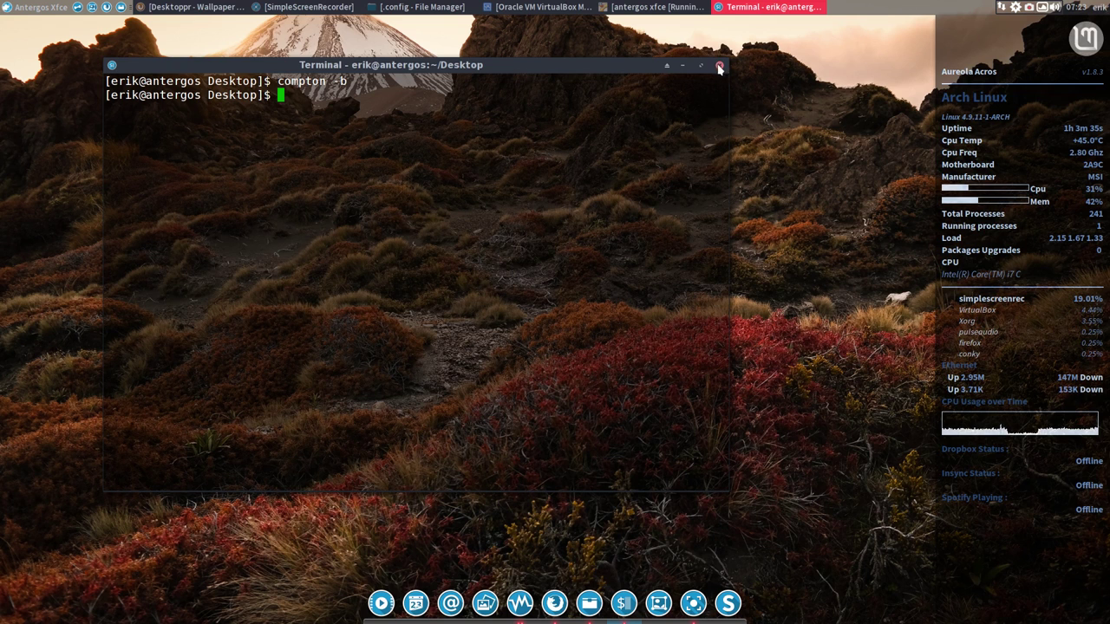
{"action": "left_click_drag", "start_coordinate": [603, 68], "coordinate": [641, 68]}
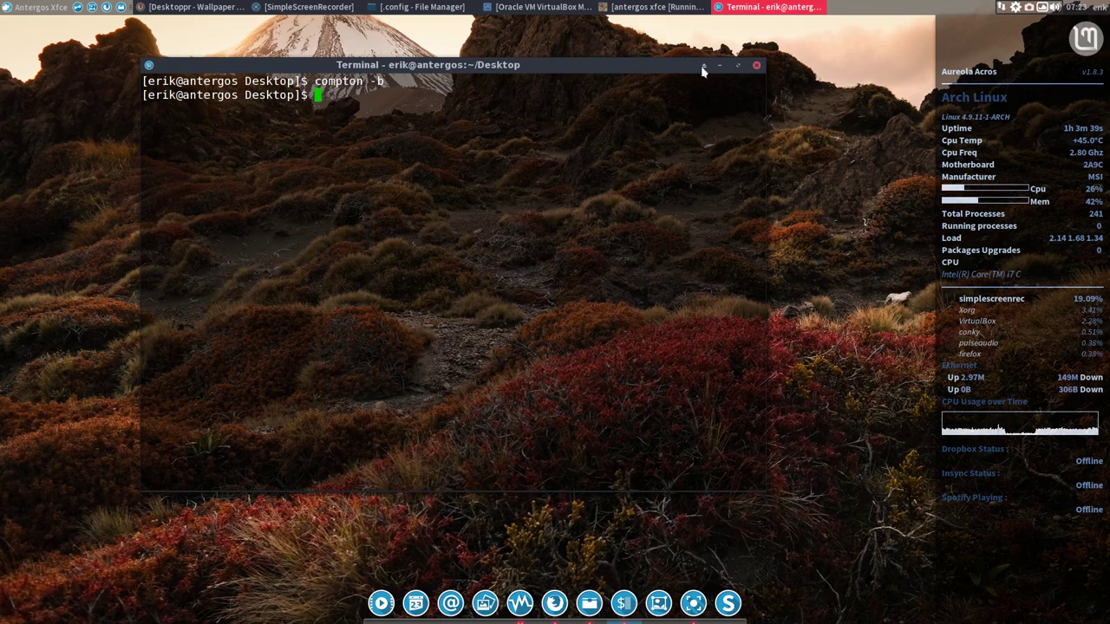
{"action": "left_click", "coordinate": [755, 66]}
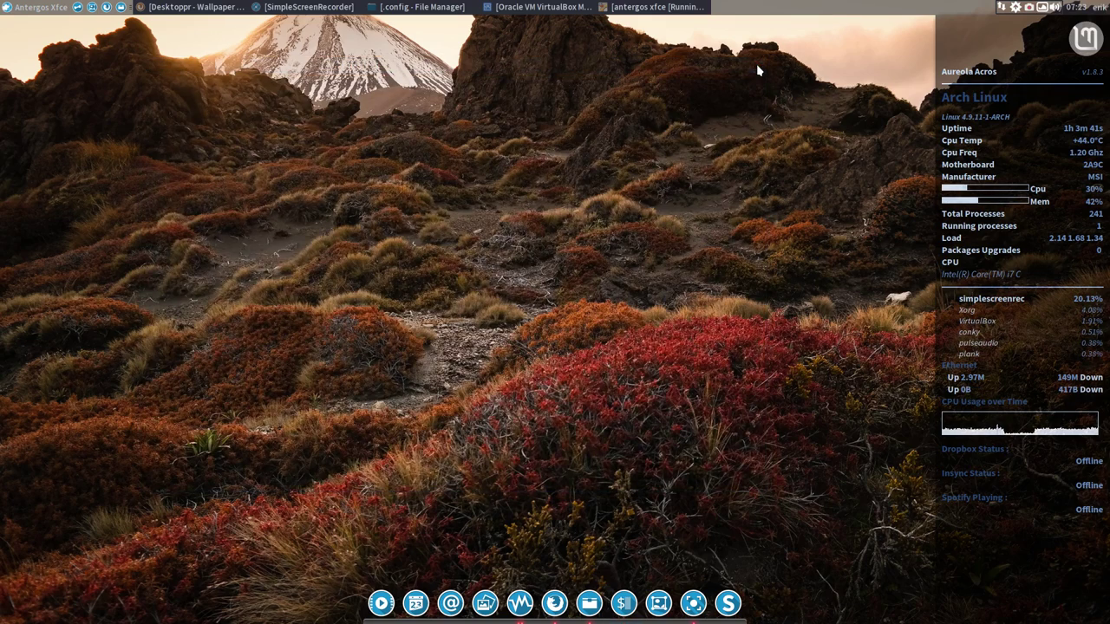
- Toggle the applications menu a few times, browse the System category, then dismiss it
{"action": "left_click", "coordinate": [42, 8]}
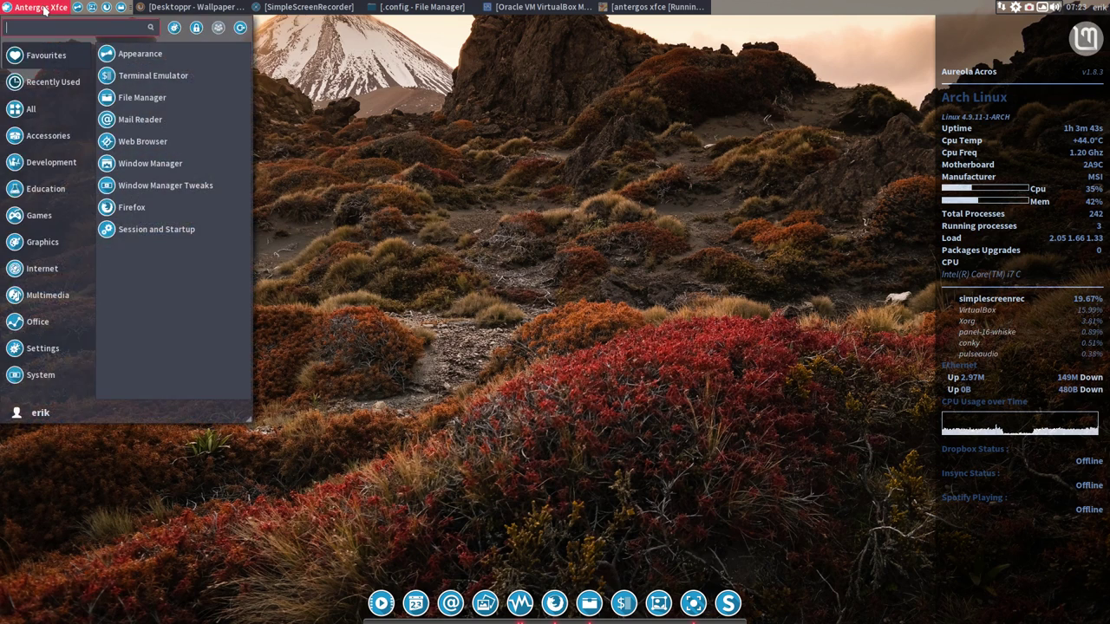
{"action": "left_click", "coordinate": [45, 9]}
{"action": "left_click", "coordinate": [43, 9]}
{"action": "left_click", "coordinate": [43, 9]}
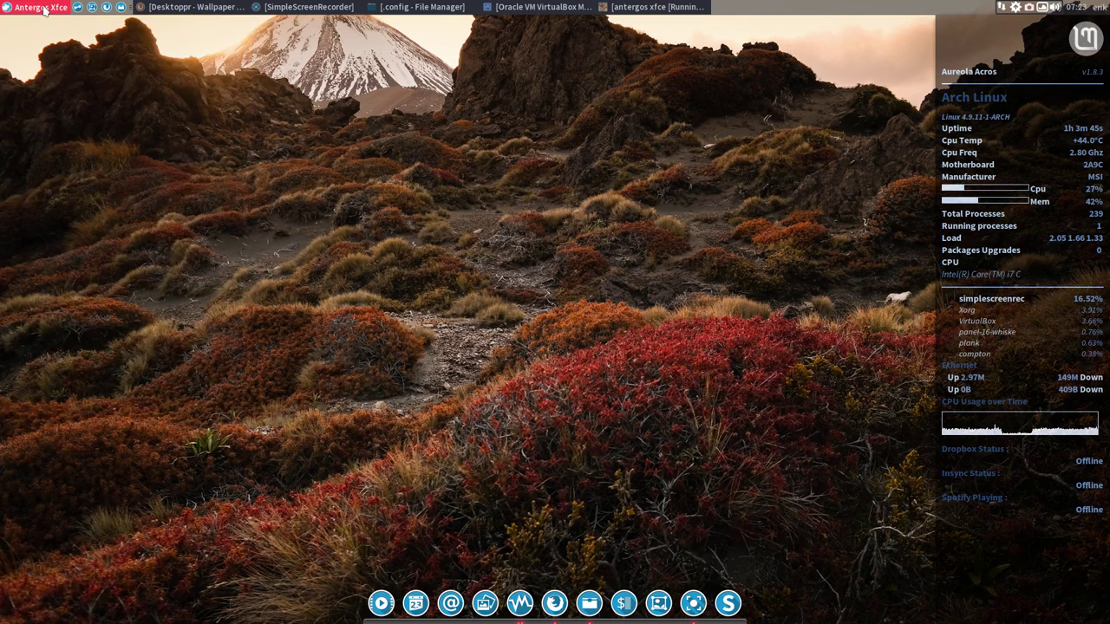
{"action": "left_click", "coordinate": [44, 9]}
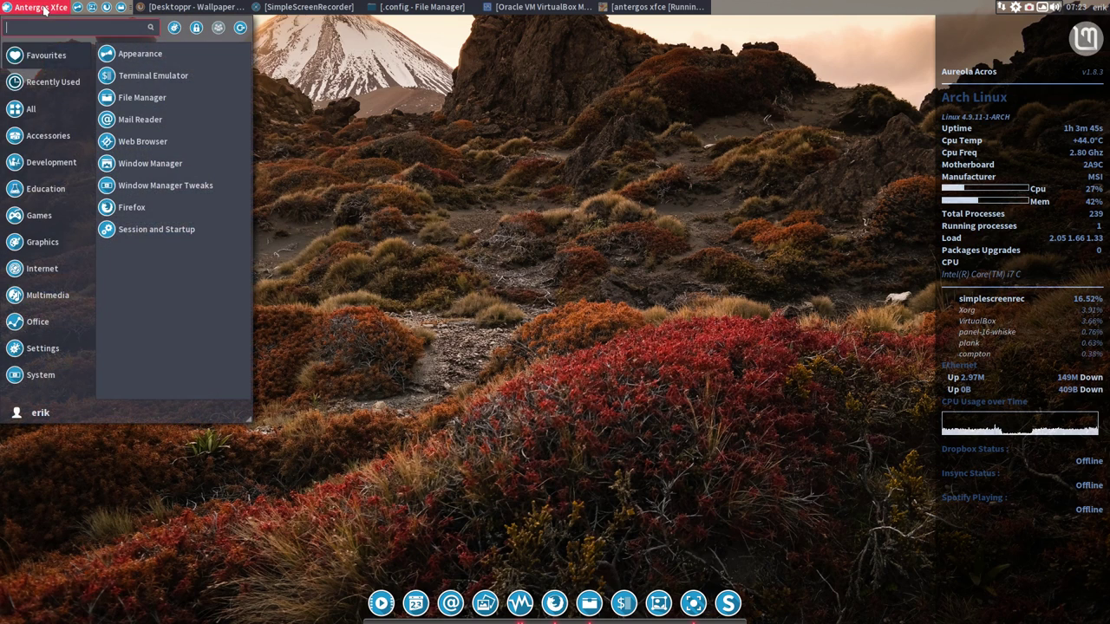
{"action": "left_click", "coordinate": [40, 374]}
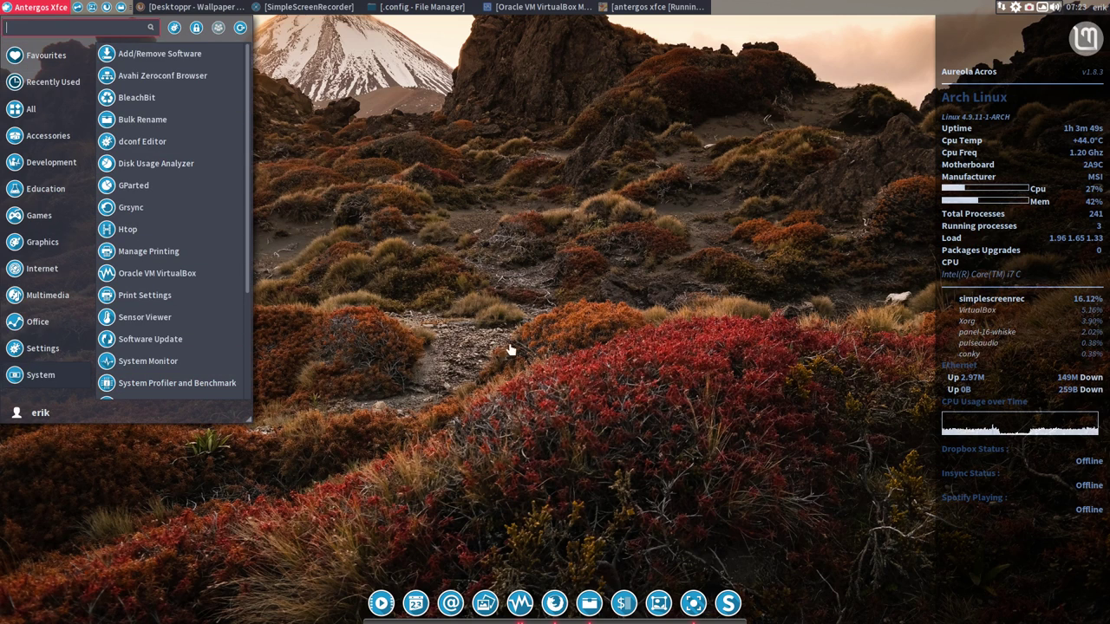
{"action": "left_click", "coordinate": [656, 315]}
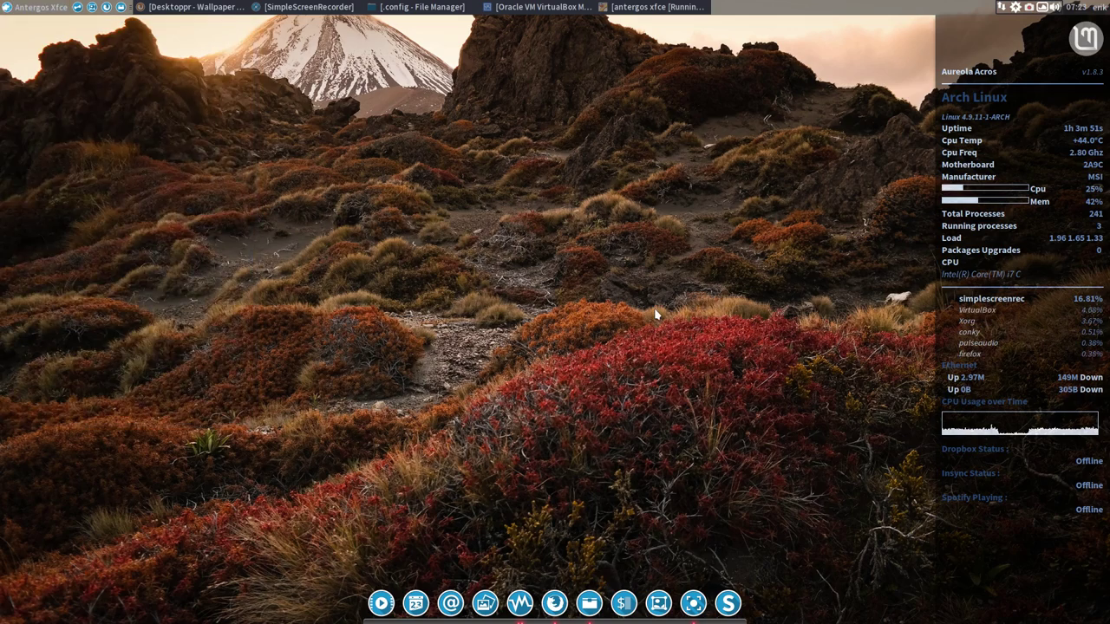
- Test fades with a Ctrl+Alt+T terminal, close it, and restore the .config file manager
{"action": "key", "text": "ctrl+alt+t"}
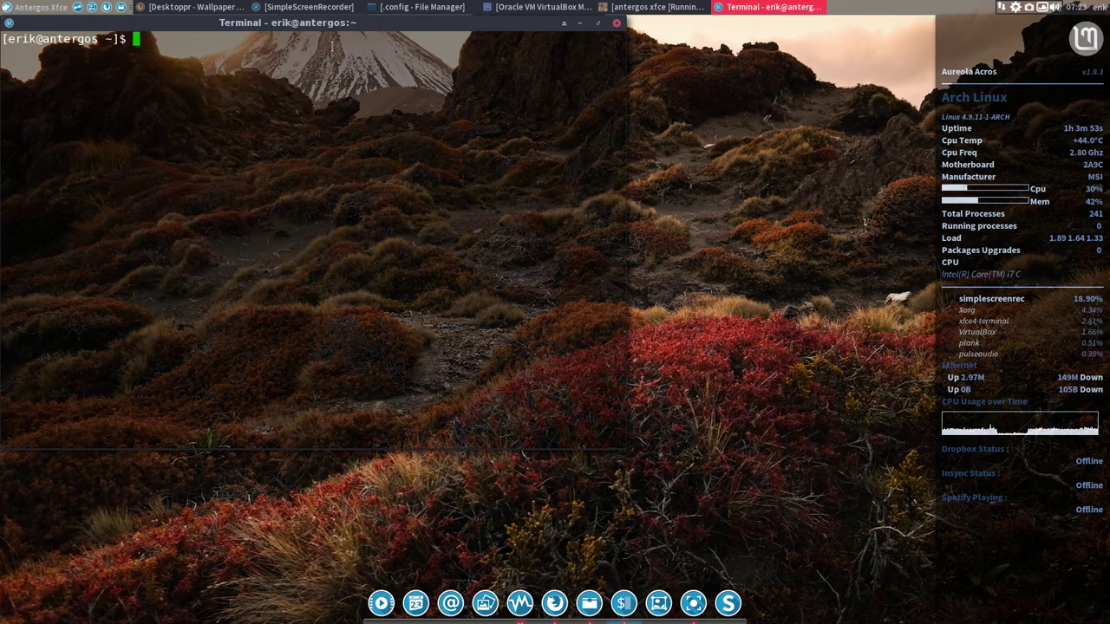
{"action": "left_click_drag", "start_coordinate": [310, 25], "coordinate": [572, 79]}
{"action": "left_click", "coordinate": [879, 78]}
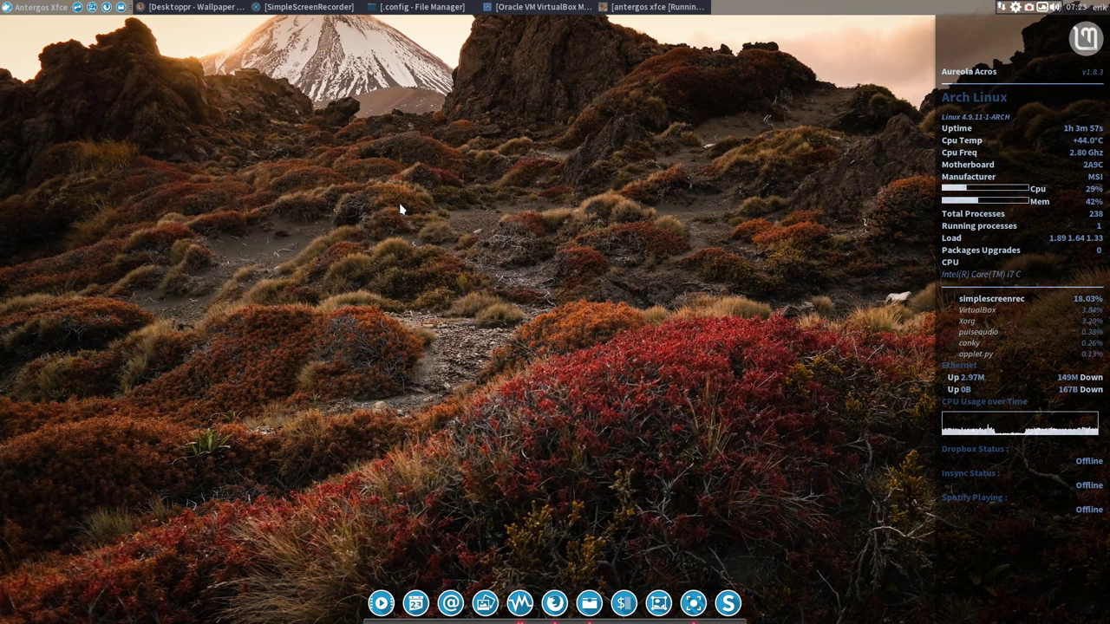
{"action": "left_click", "coordinate": [418, 7]}
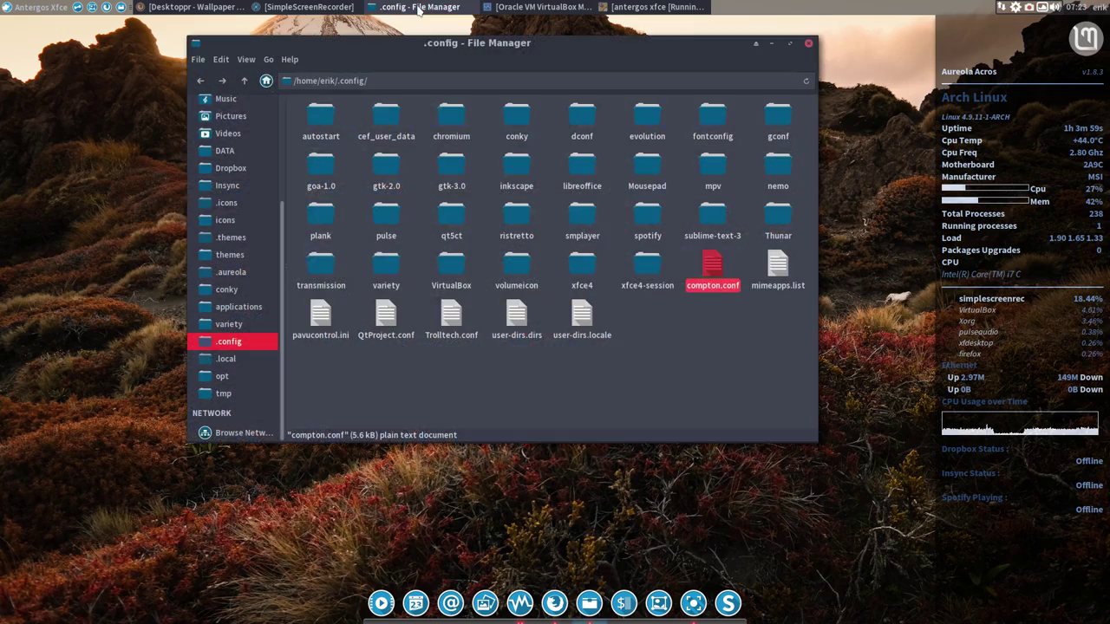
{"action": "double_click", "coordinate": [704, 293]}
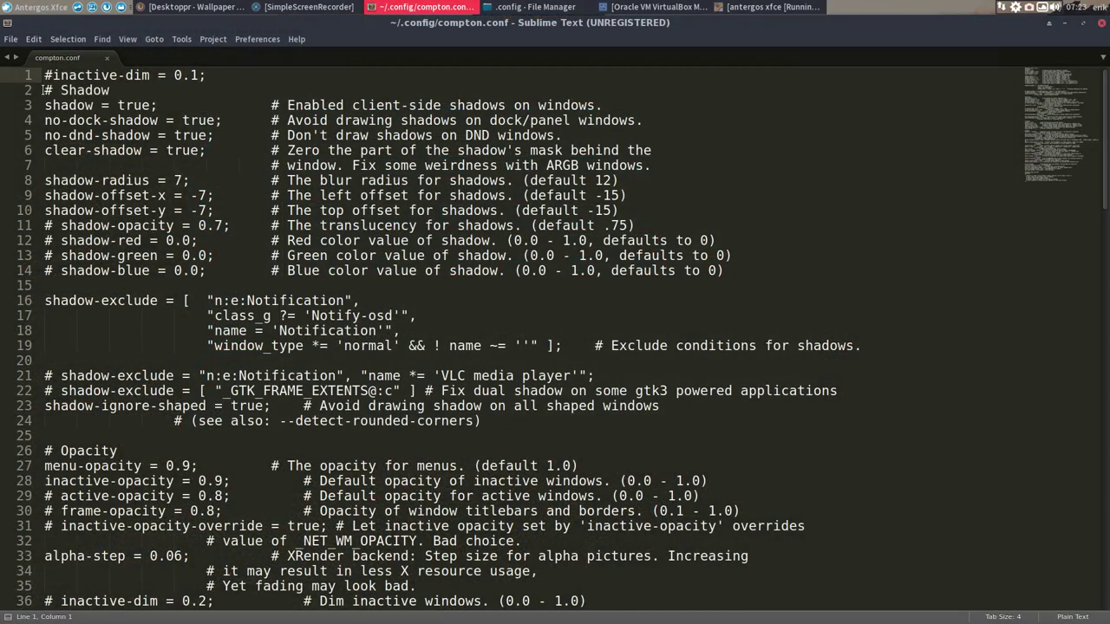
{"action": "left_click_drag", "start_coordinate": [44, 90], "coordinate": [479, 453]}
{"action": "left_click", "coordinate": [93, 450]}
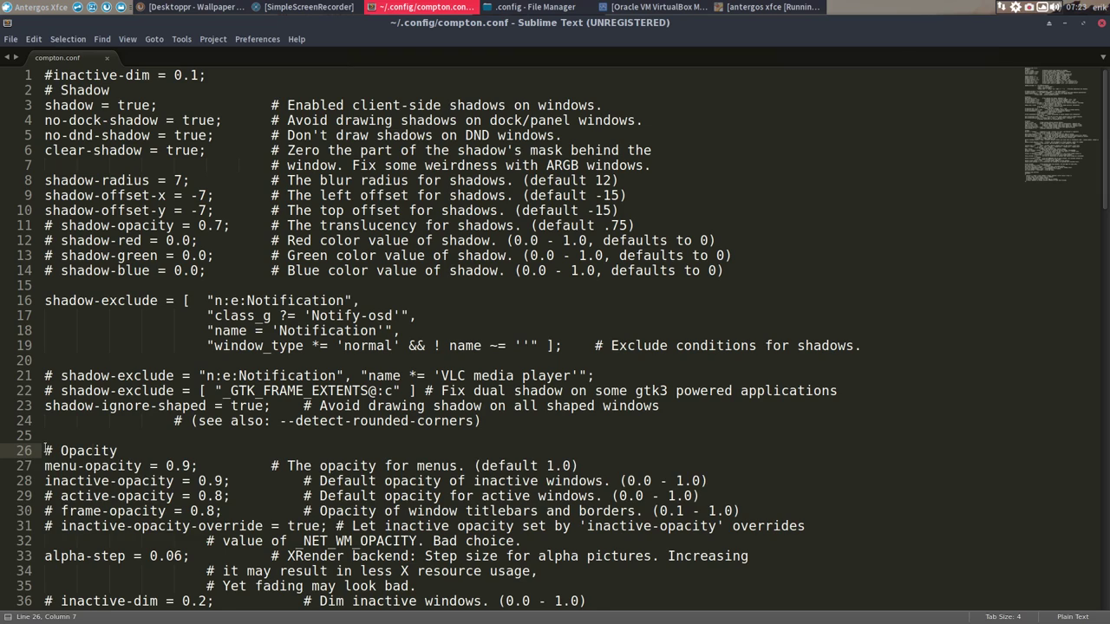
{"action": "left_click_drag", "start_coordinate": [45, 450], "coordinate": [702, 423]}
{"action": "scroll", "coordinate": [625, 454], "scroll_direction": "down", "scroll_amount": 4}
{"action": "scroll", "coordinate": [628, 451], "scroll_direction": "down", "scroll_amount": 2}
{"action": "left_click_drag", "start_coordinate": [727, 414], "coordinate": [739, 466]}
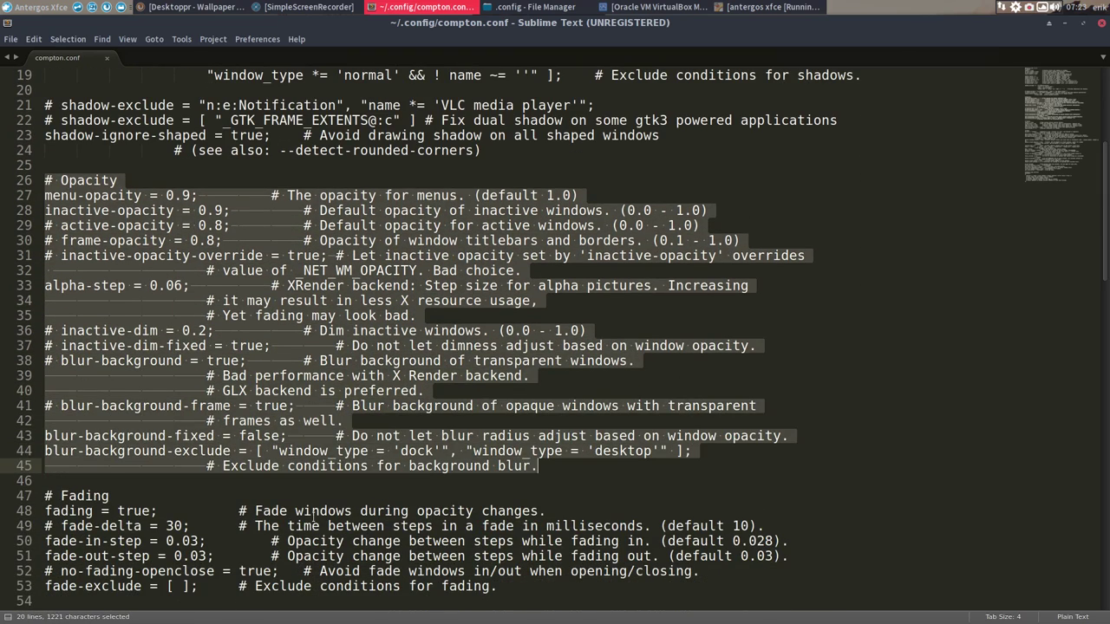
{"action": "left_click", "coordinate": [182, 501]}
{"action": "left_click_drag", "start_coordinate": [46, 492], "coordinate": [499, 588]}
{"action": "left_click", "coordinate": [158, 525]}
{"action": "scroll", "coordinate": [157, 547], "scroll_direction": "down", "scroll_amount": 2}
{"action": "scroll", "coordinate": [157, 546], "scroll_direction": "down", "scroll_amount": 2}
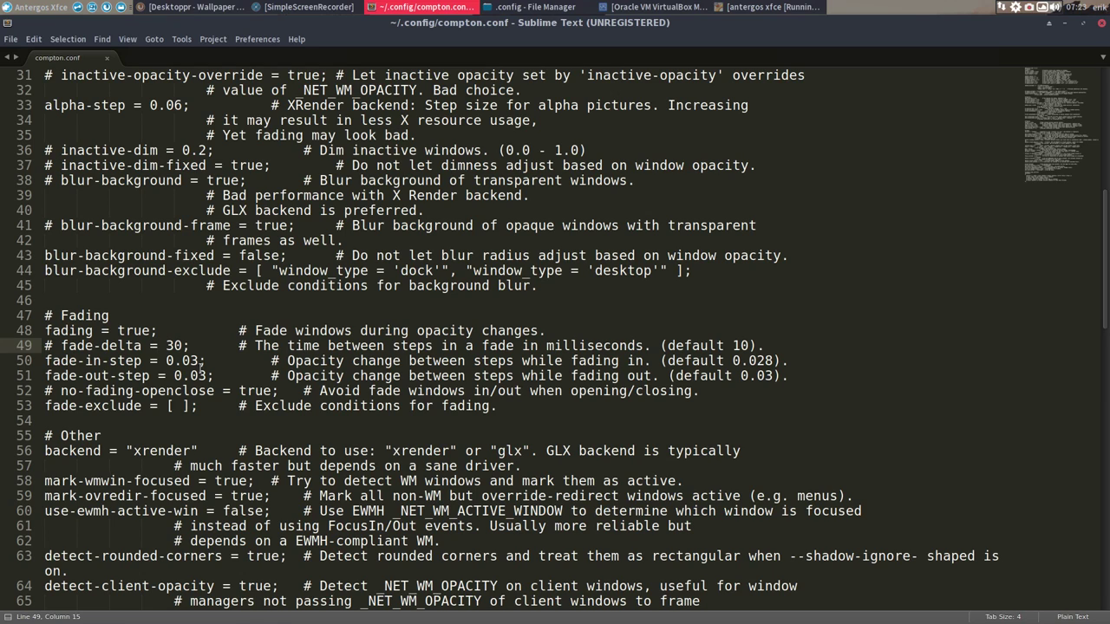
{"action": "left_click_drag", "start_coordinate": [198, 361], "coordinate": [189, 360]}
{"action": "double_click", "coordinate": [191, 376]}
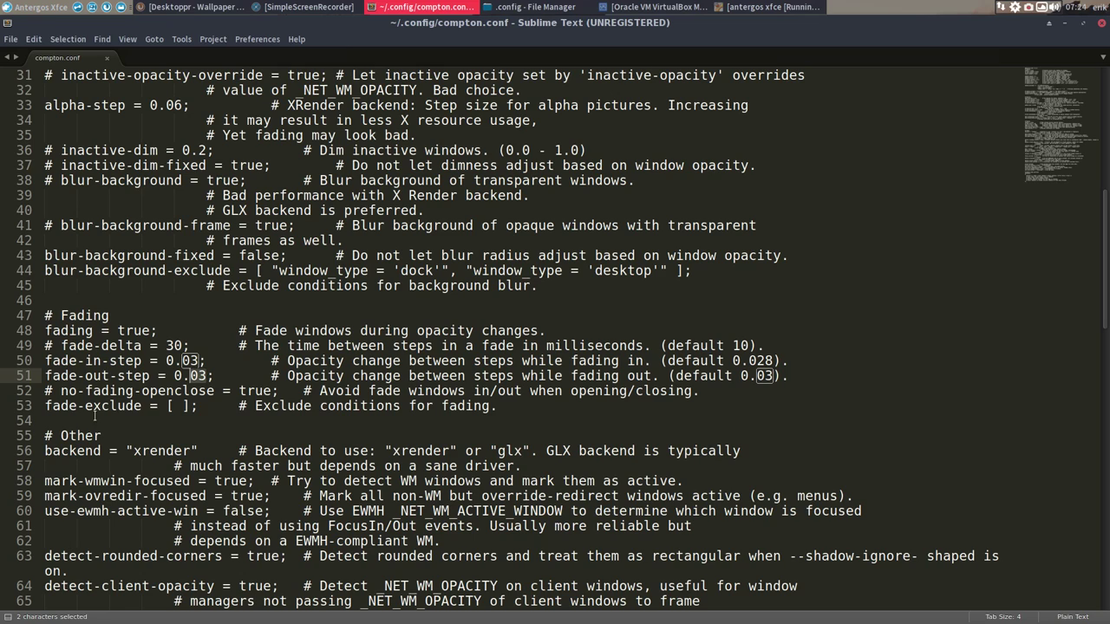
{"action": "left_click", "coordinate": [183, 406]}
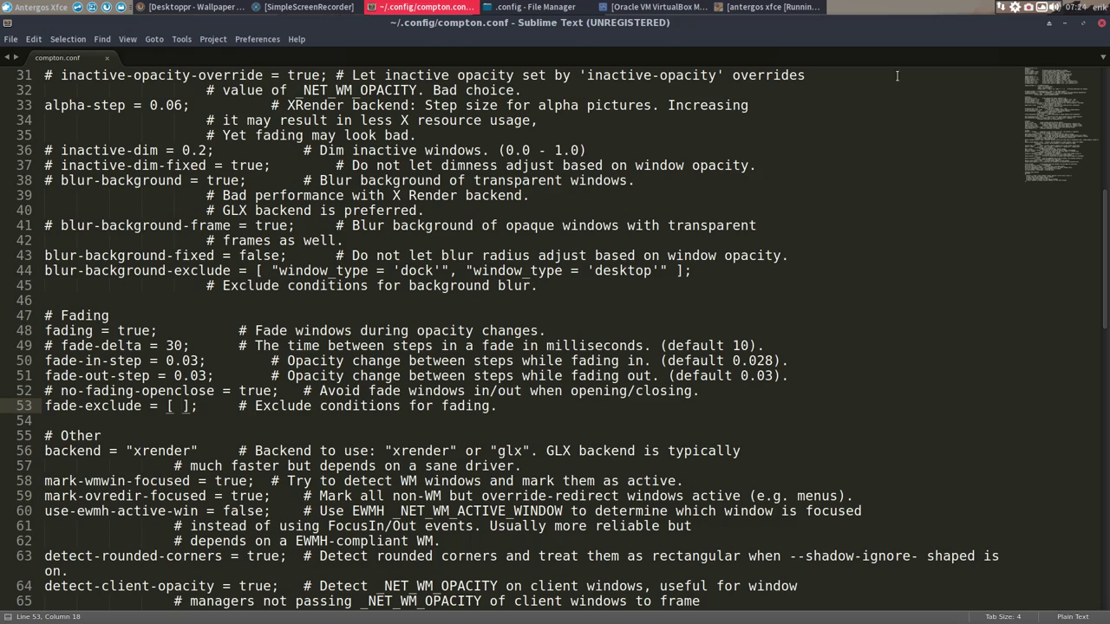
{"action": "left_click", "coordinate": [1101, 22]}
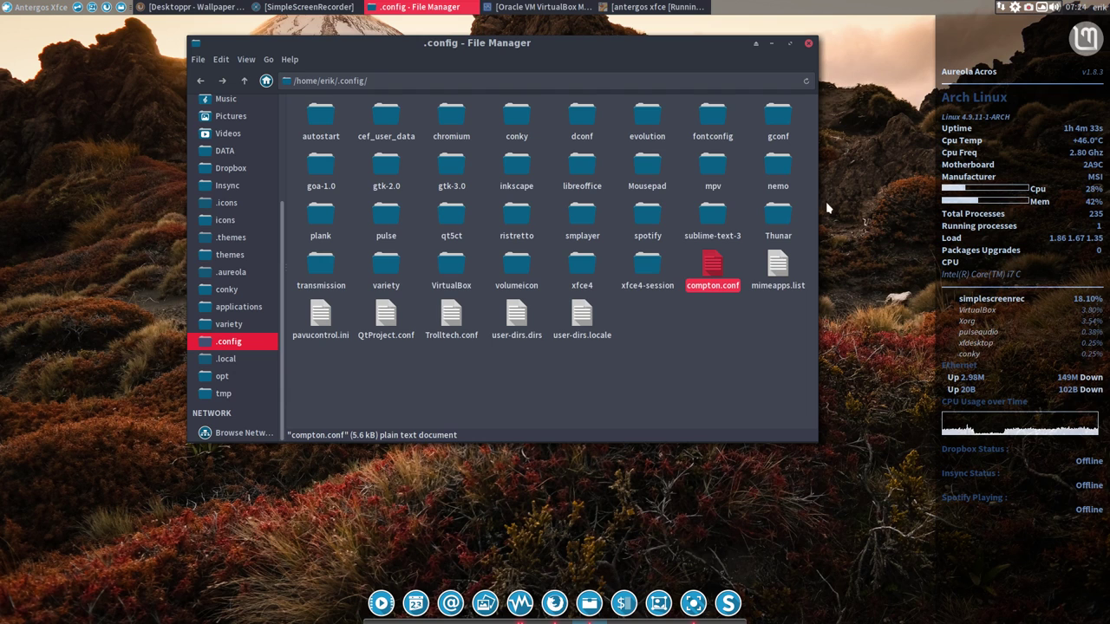
- Deselect compton.conf, minimize and restore the file manager, and launch a new terminal
{"action": "left_click", "coordinate": [493, 405]}
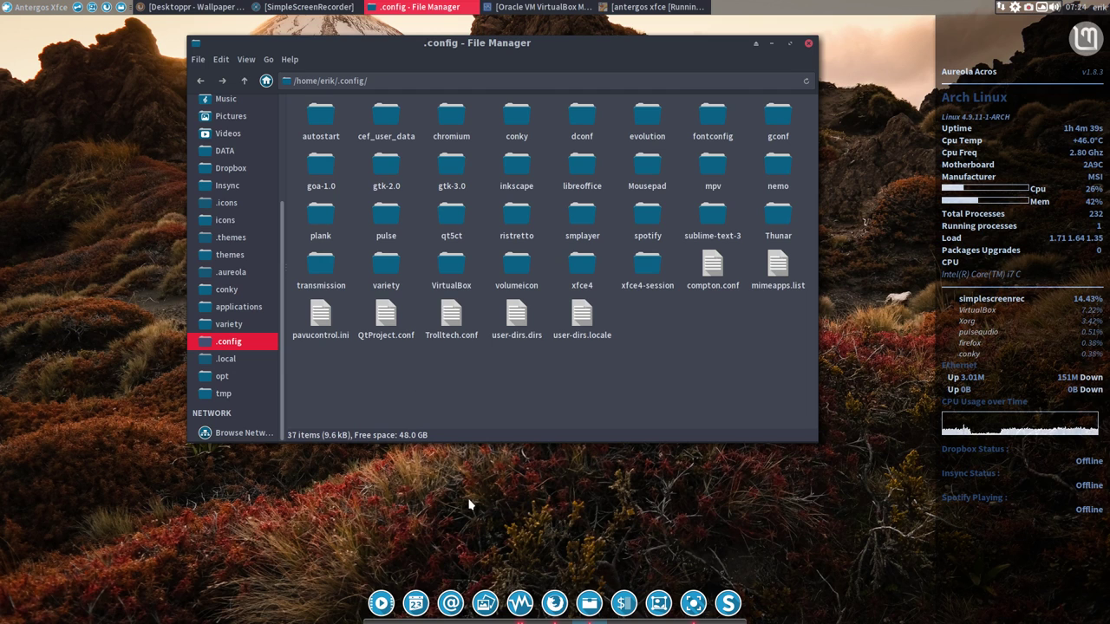
{"action": "left_click", "coordinate": [589, 604]}
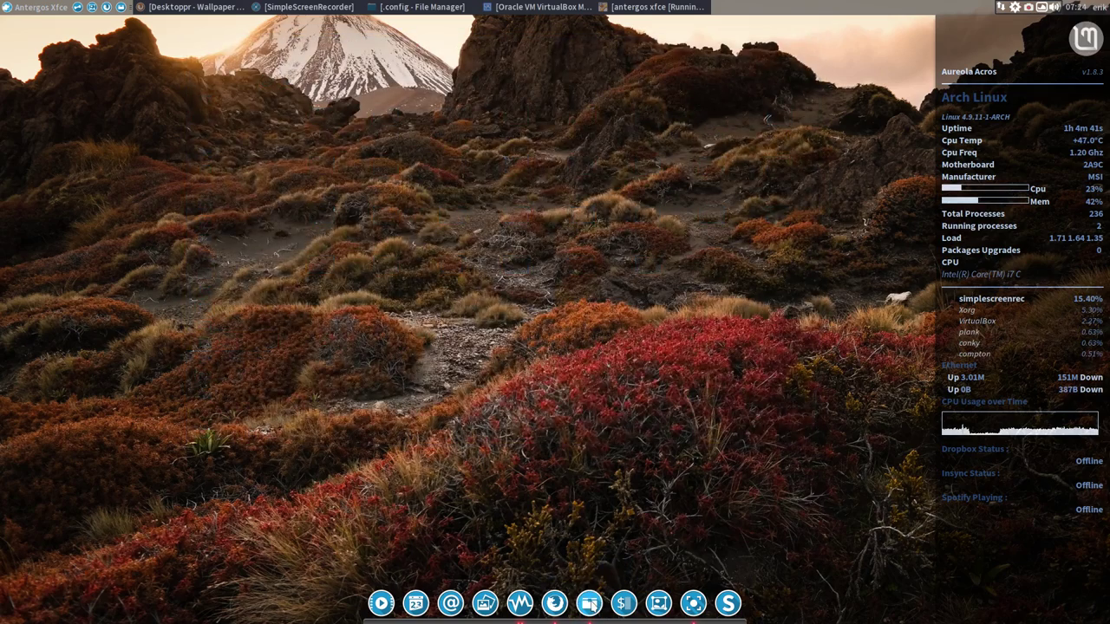
{"action": "left_click", "coordinate": [590, 604]}
{"action": "left_click", "coordinate": [624, 604]}
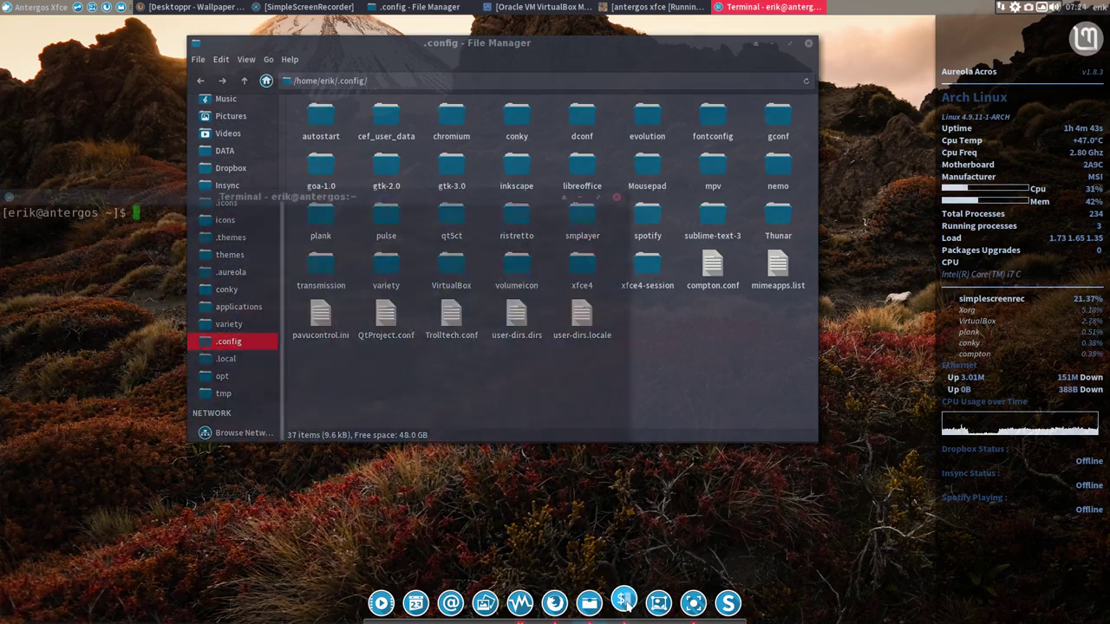
{"action": "left_click_drag", "start_coordinate": [548, 70], "coordinate": [667, 59]}
- Switch focus between the terminal and file manager to show inactive-window transparency
{"action": "left_click", "coordinate": [256, 203]}
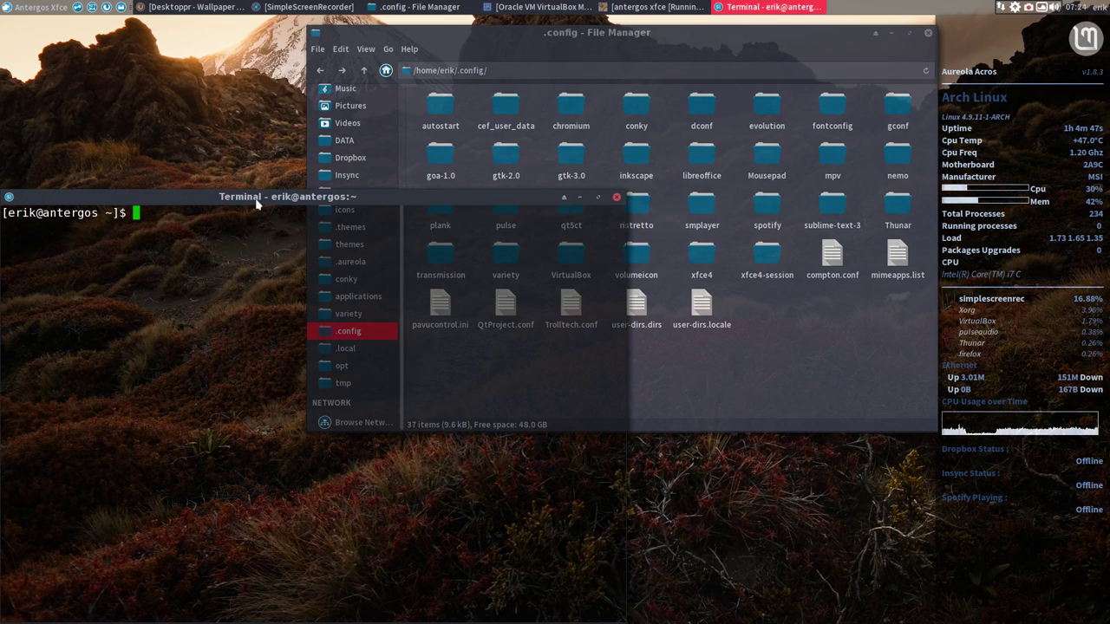
{"action": "left_click_drag", "start_coordinate": [256, 203], "coordinate": [370, 167]}
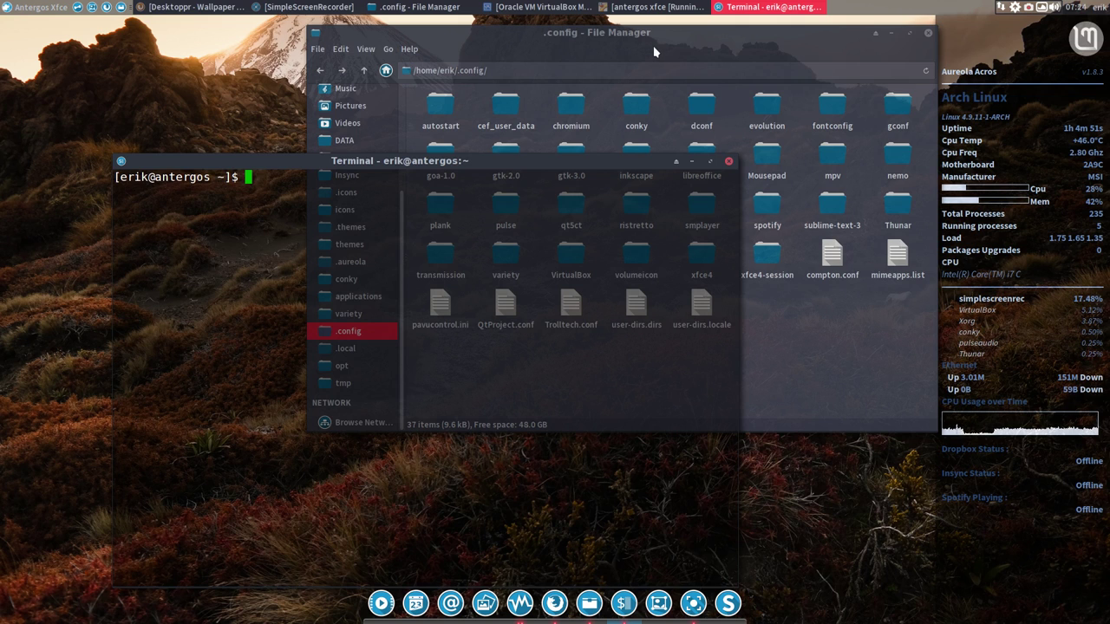
{"action": "left_click", "coordinate": [608, 37]}
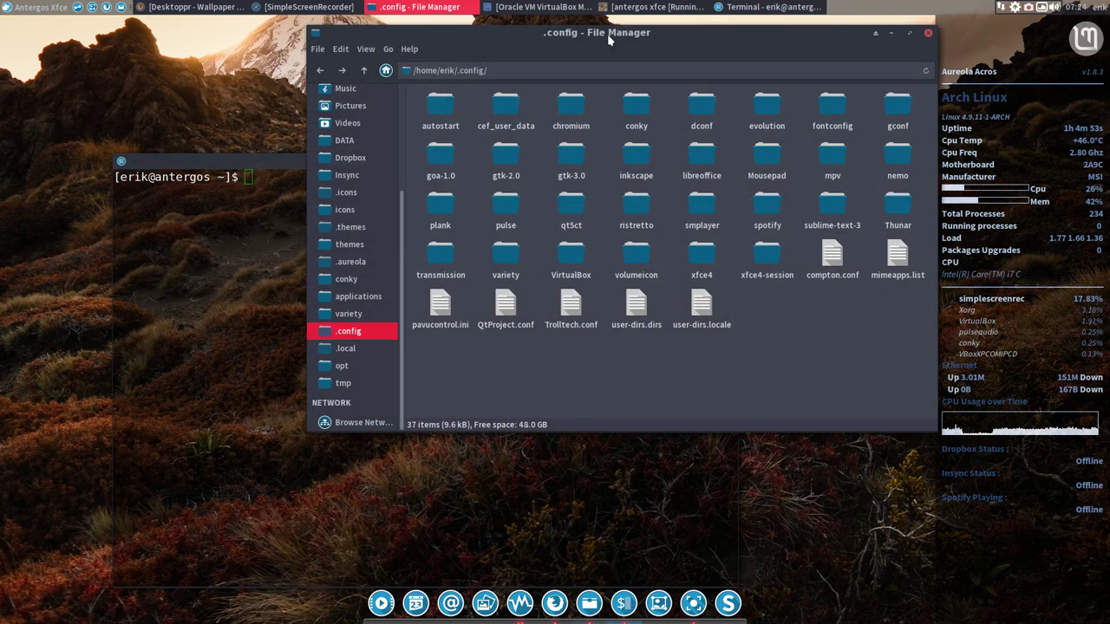
{"action": "left_click", "coordinate": [260, 167]}
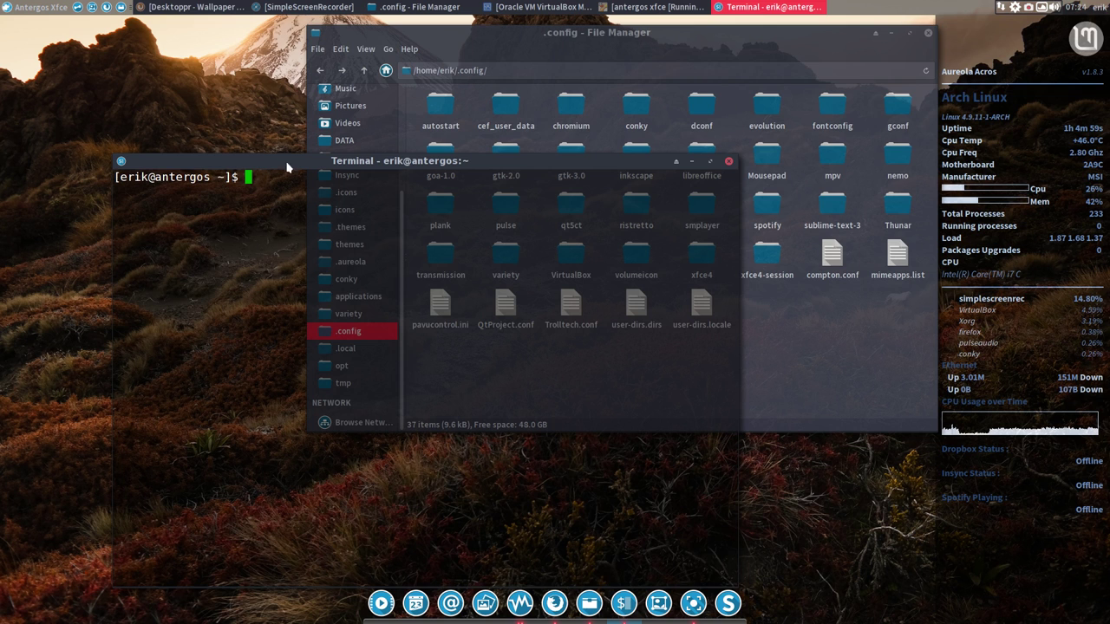
{"action": "left_click_drag", "start_coordinate": [321, 165], "coordinate": [222, 100]}
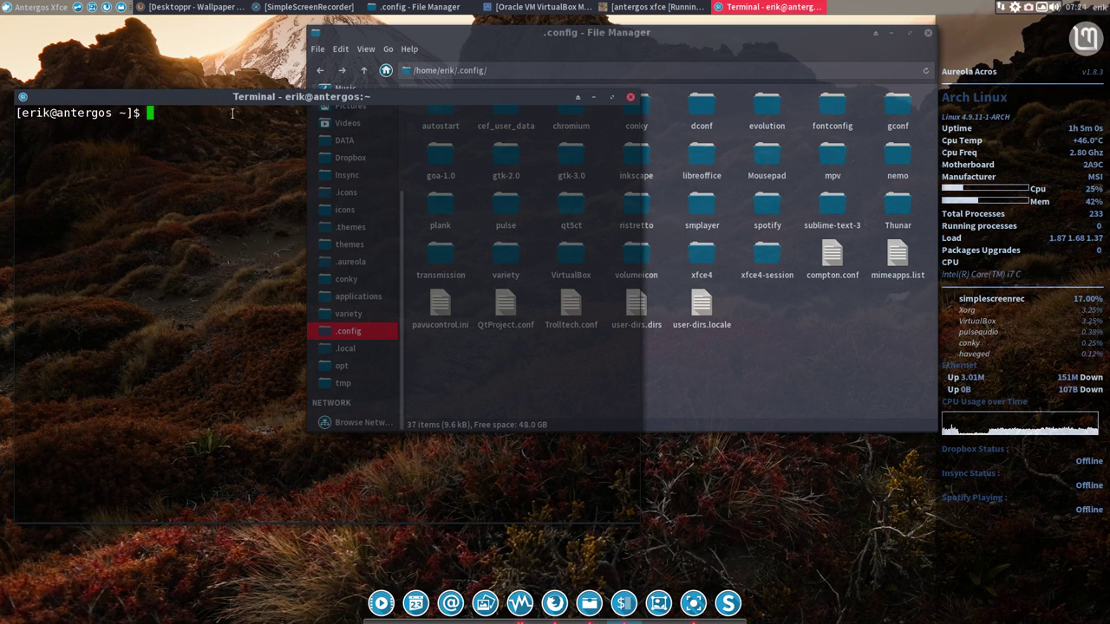
- Close the test terminal and the .config window, and open the Antergos applications menu
{"action": "left_click", "coordinate": [630, 97]}
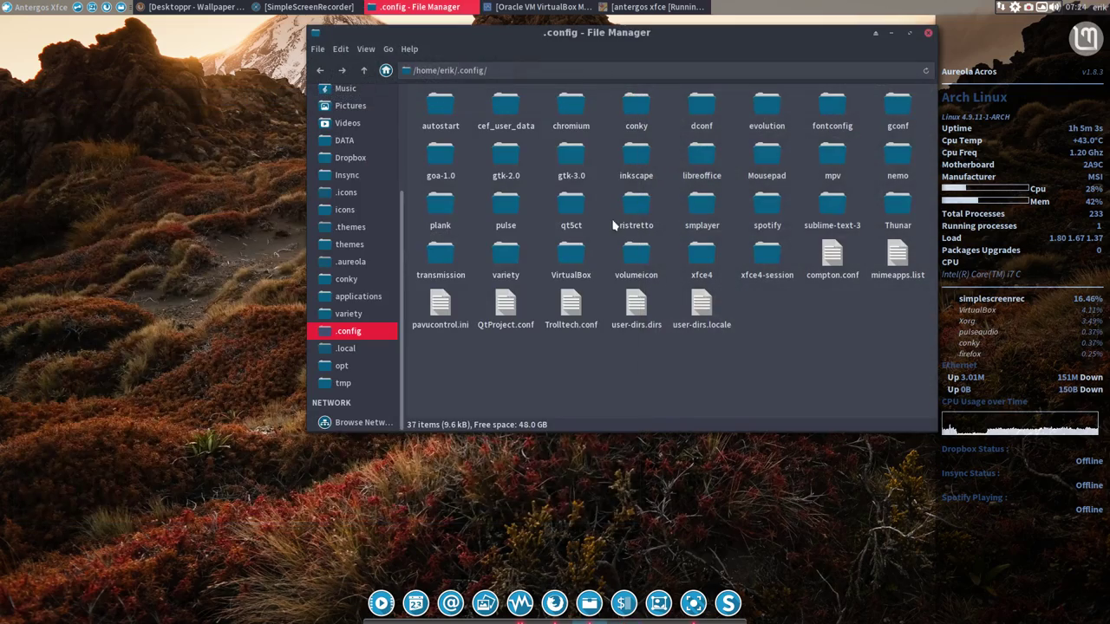
{"action": "left_click", "coordinate": [928, 32]}
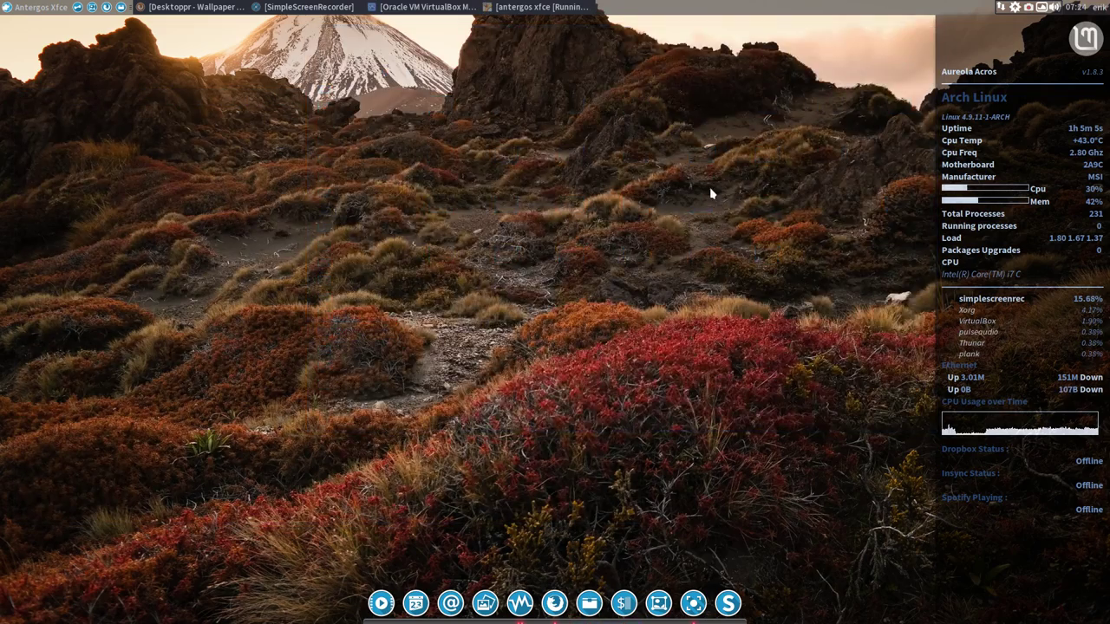
{"action": "left_click", "coordinate": [34, 6]}
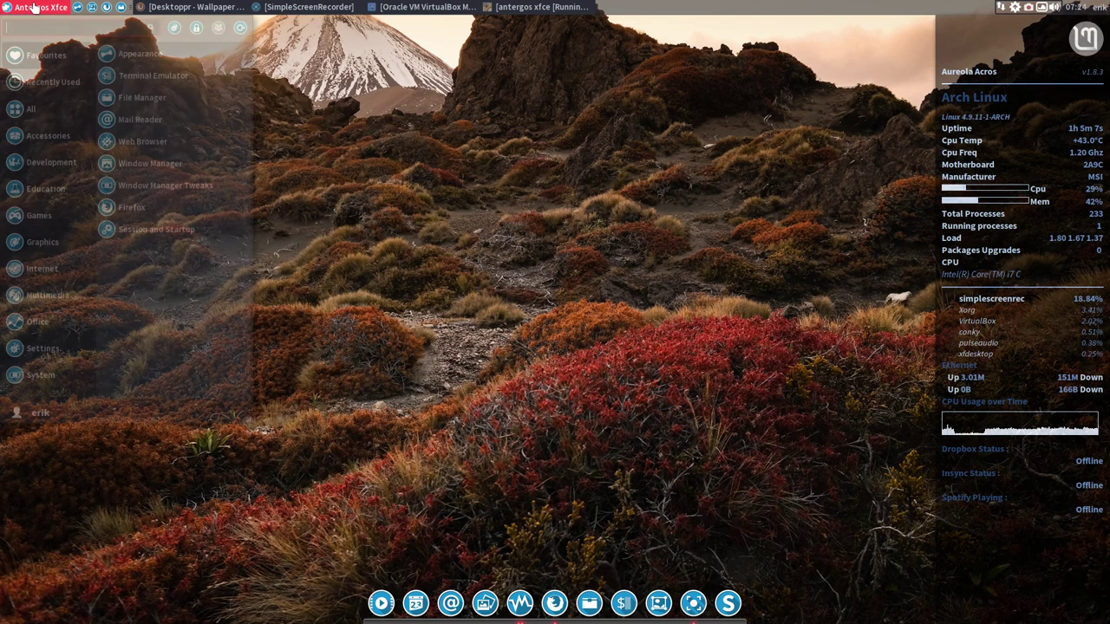